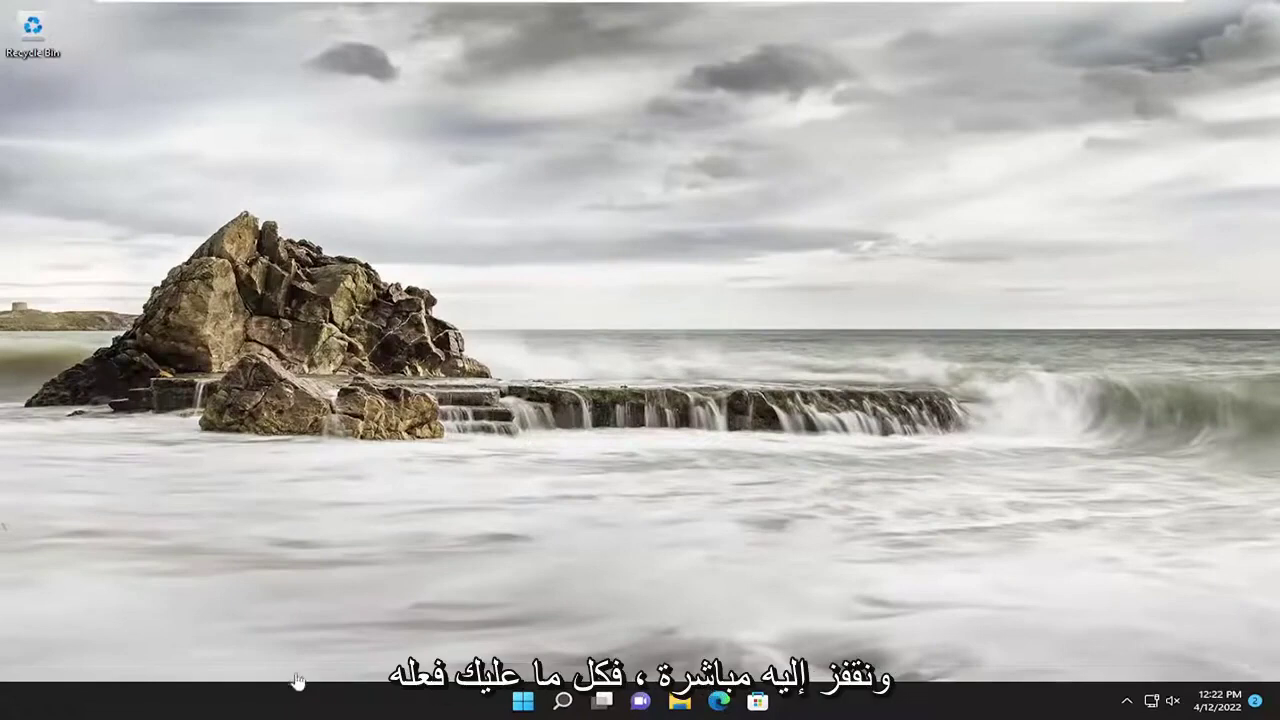
Launch Task Manager from the Win+X menu and restart the Windows Explorer process.
right_click(523, 705)
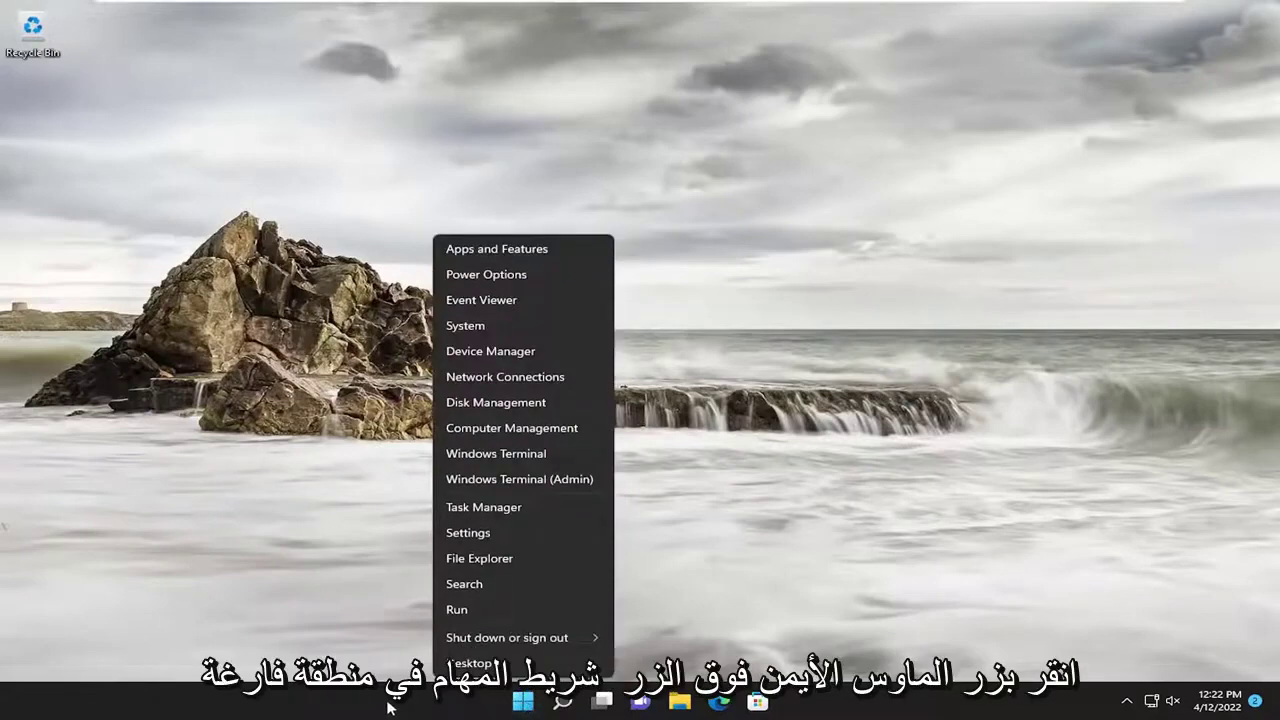
left_click(502, 512)
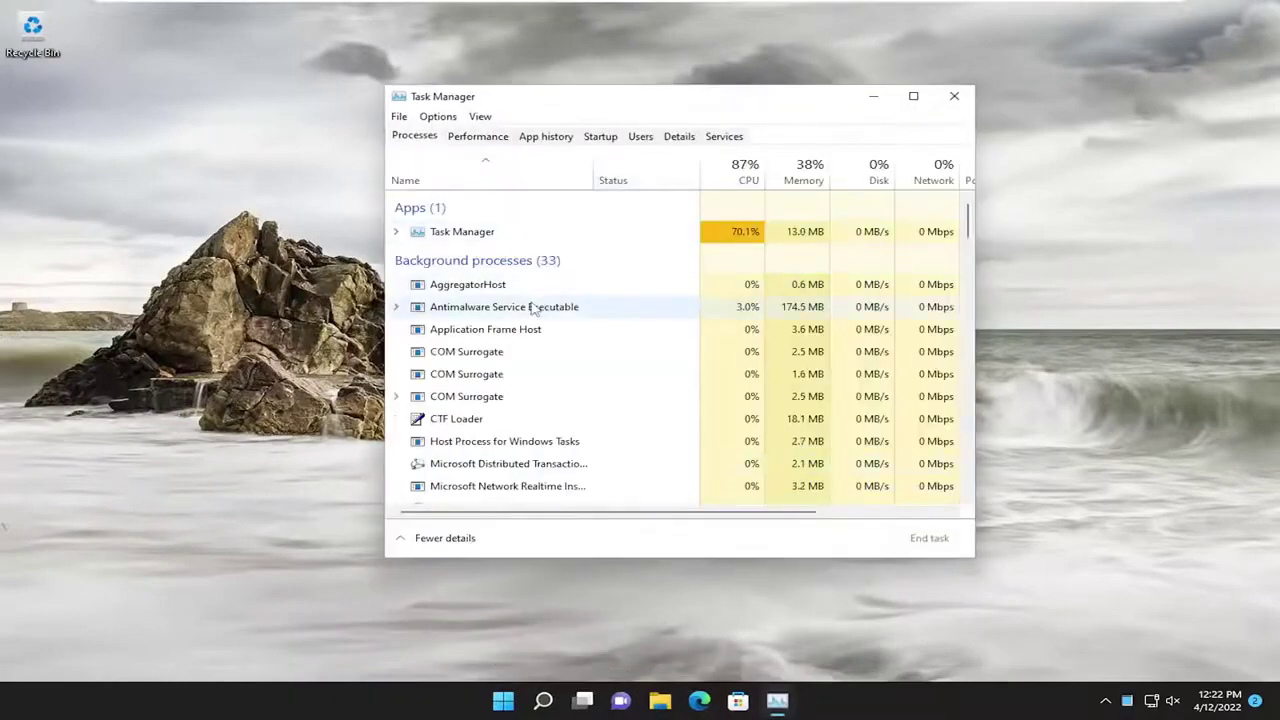
scroll(484, 392, "down", 7)
scroll(484, 392, "down", 6)
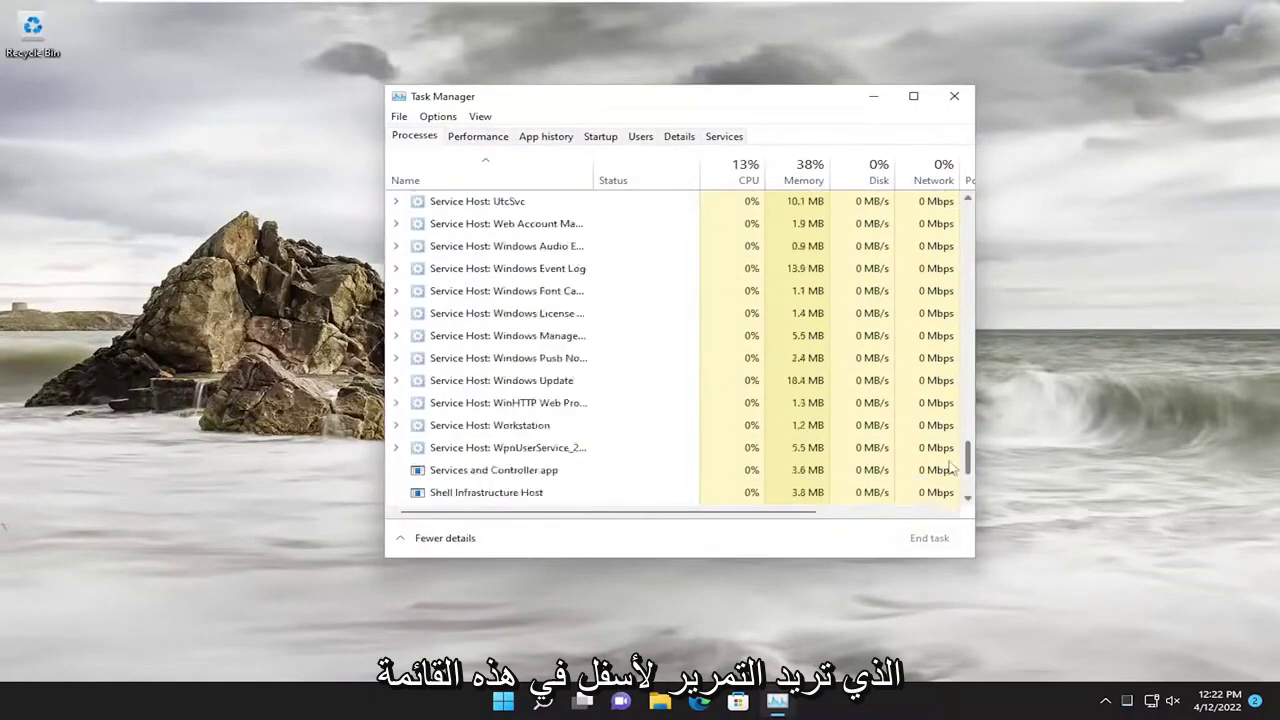
scroll(484, 392, "down", 4)
left_click(462, 386)
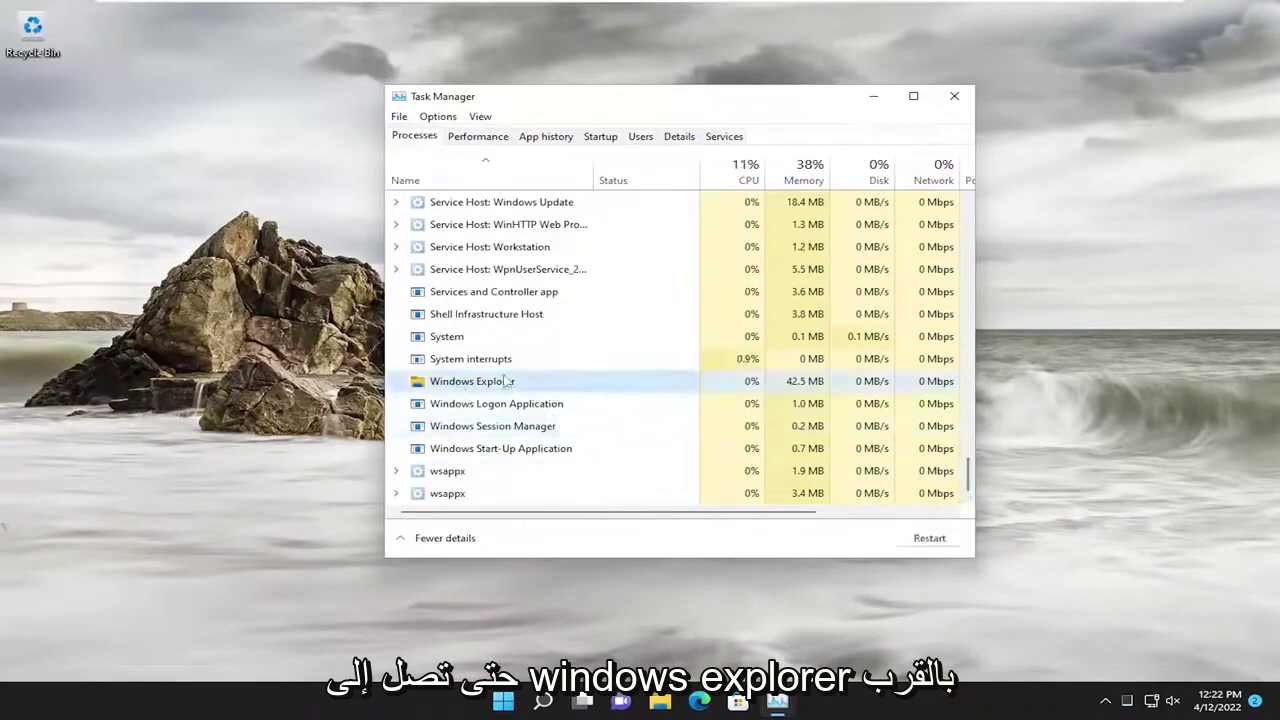
left_click(929, 538)
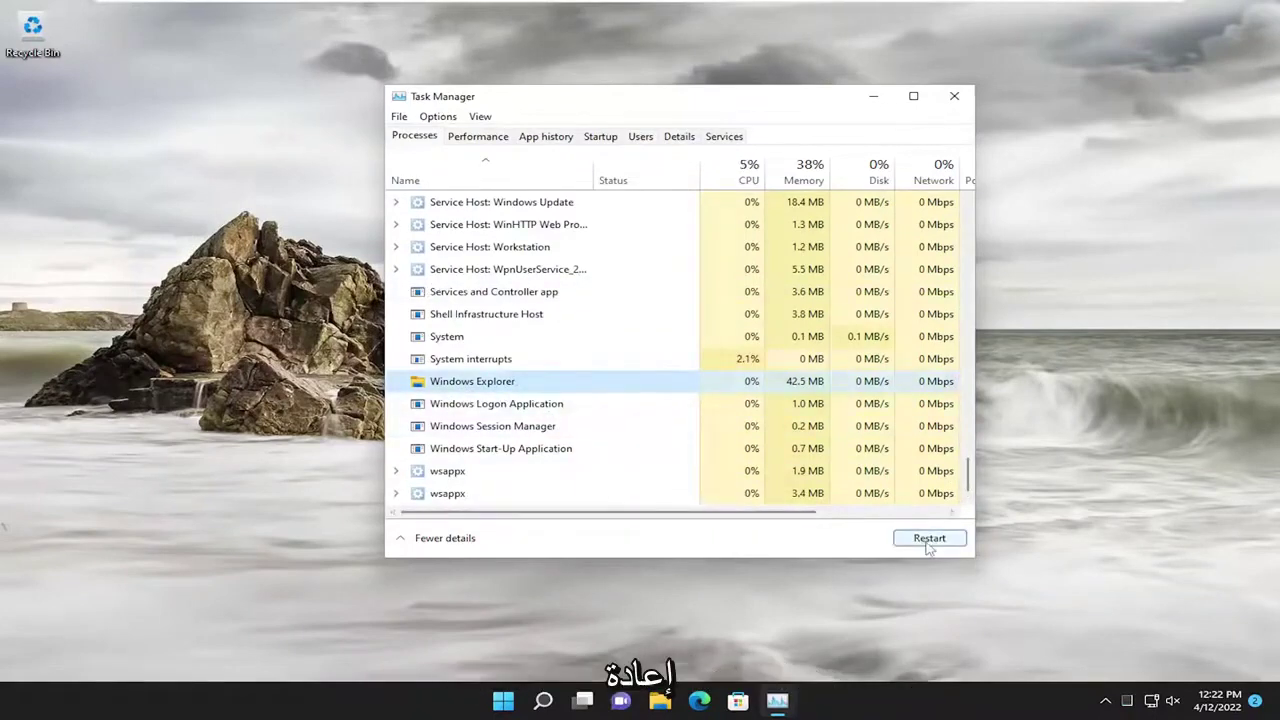
Close Task Manager and open the group policy editor by searching 'group policy'.
left_click(954, 96)
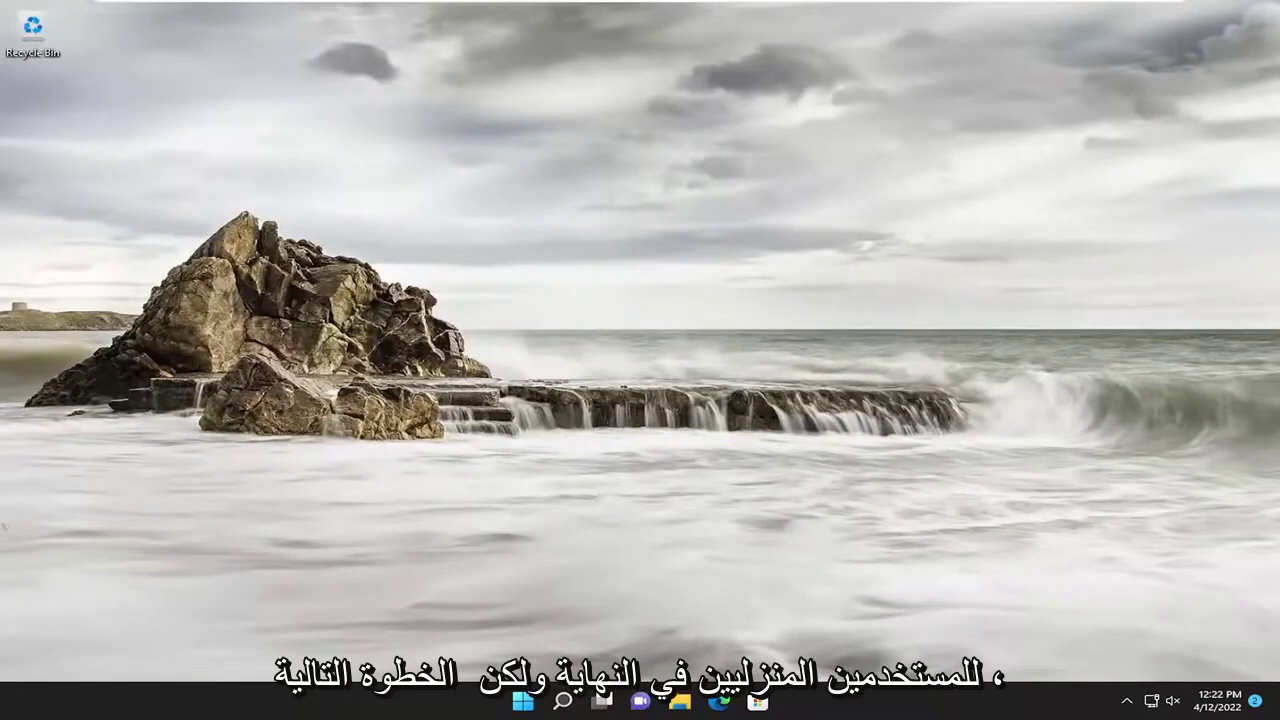
left_click(563, 700)
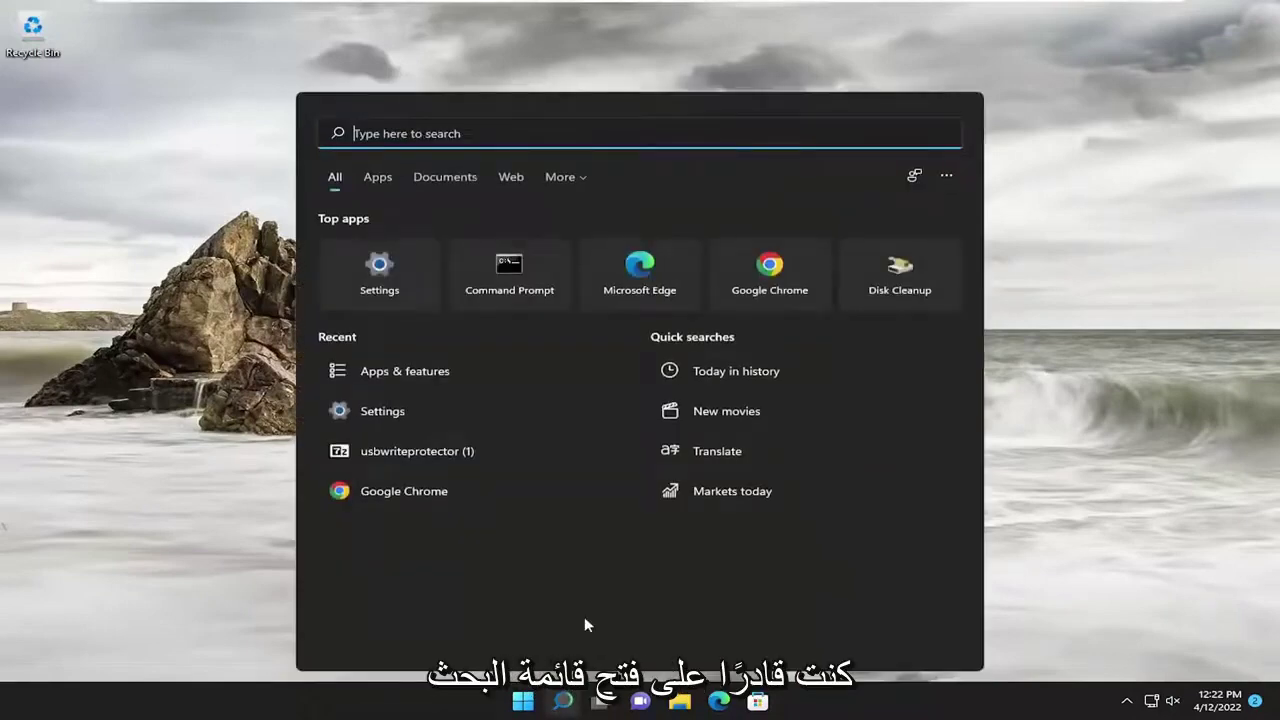
type("group p")
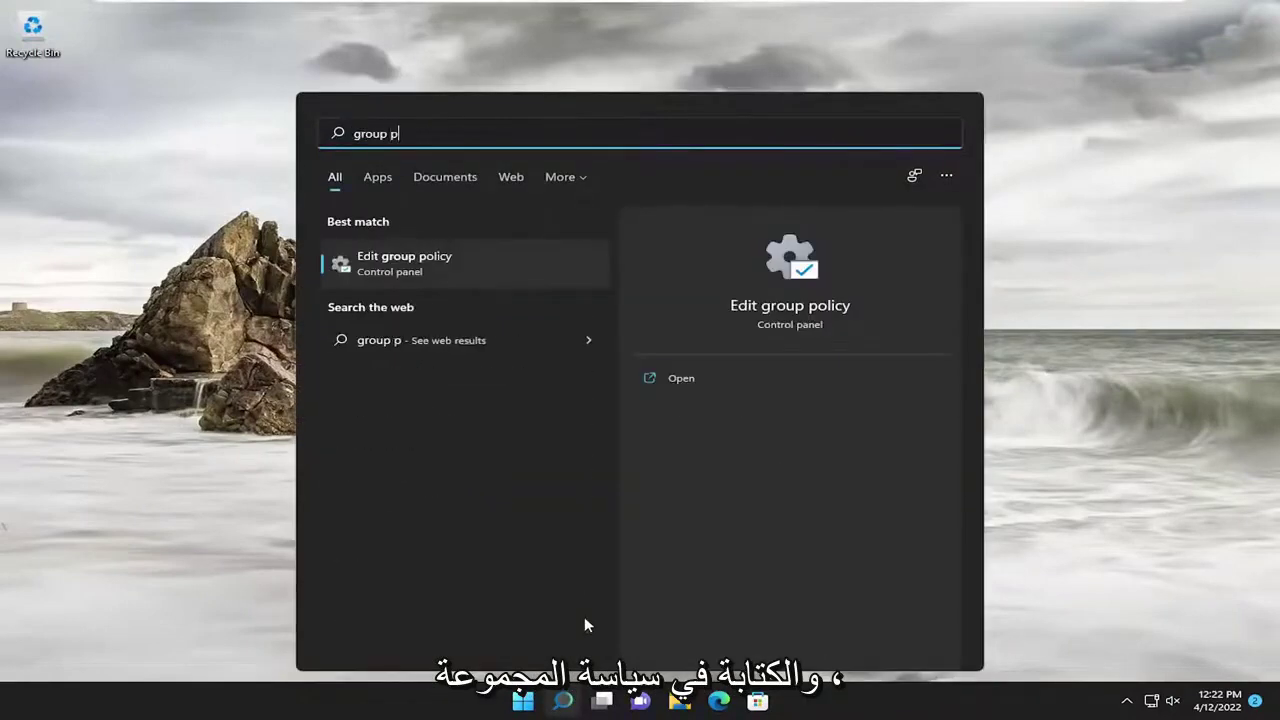
type("olicy")
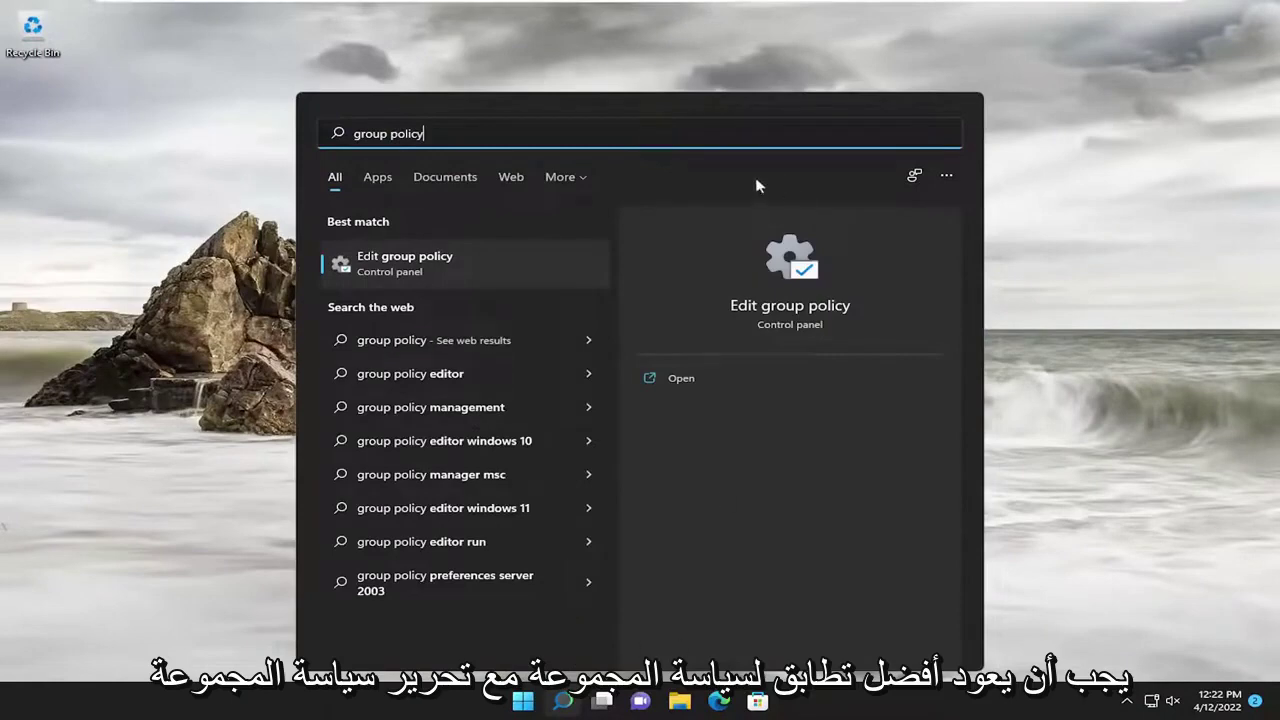
left_click(413, 266)
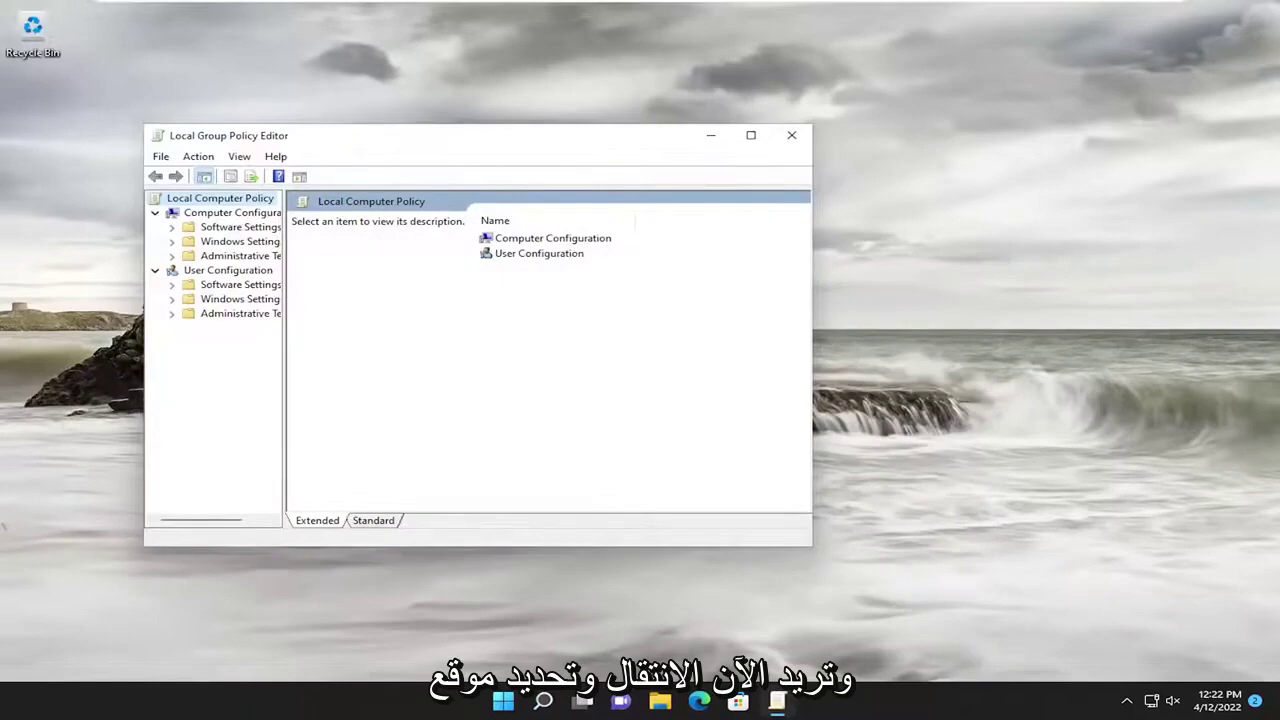
Enlarge the editor and expand User Configuration > Administrative Templates > Windows Components > File Explorer.
left_click_drag(551, 138, 604, 80)
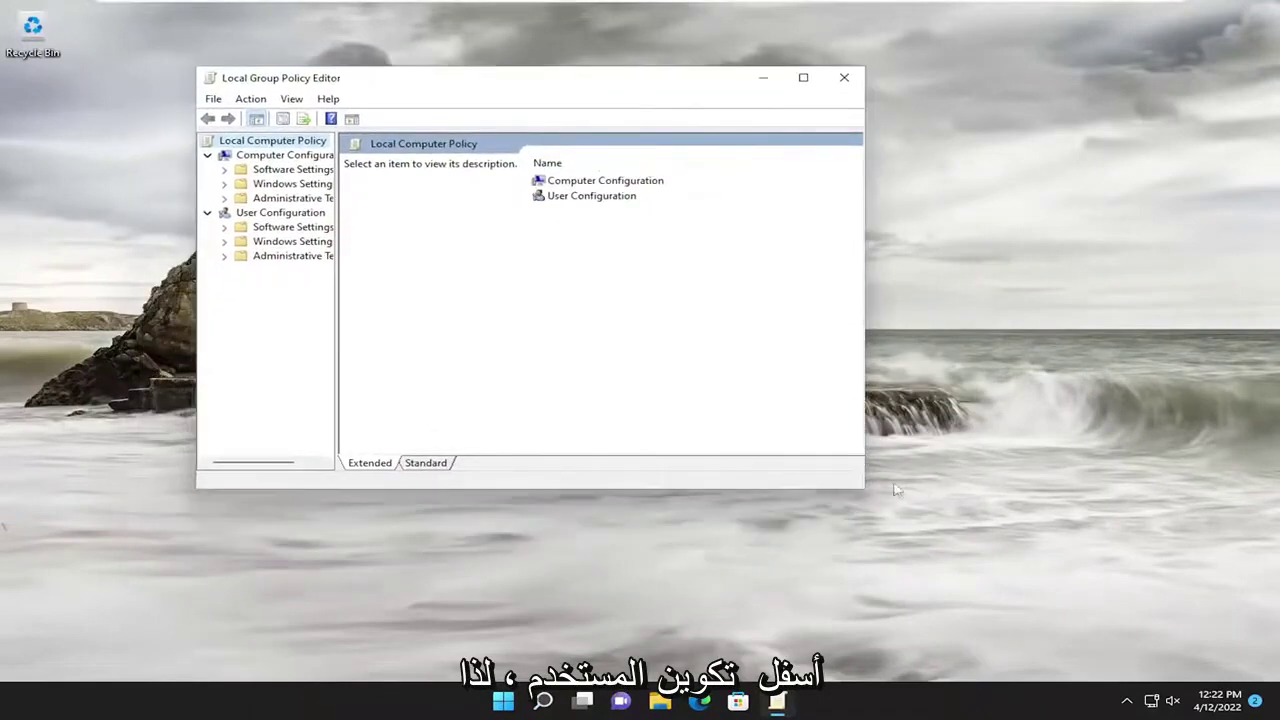
left_click_drag(864, 488, 984, 595)
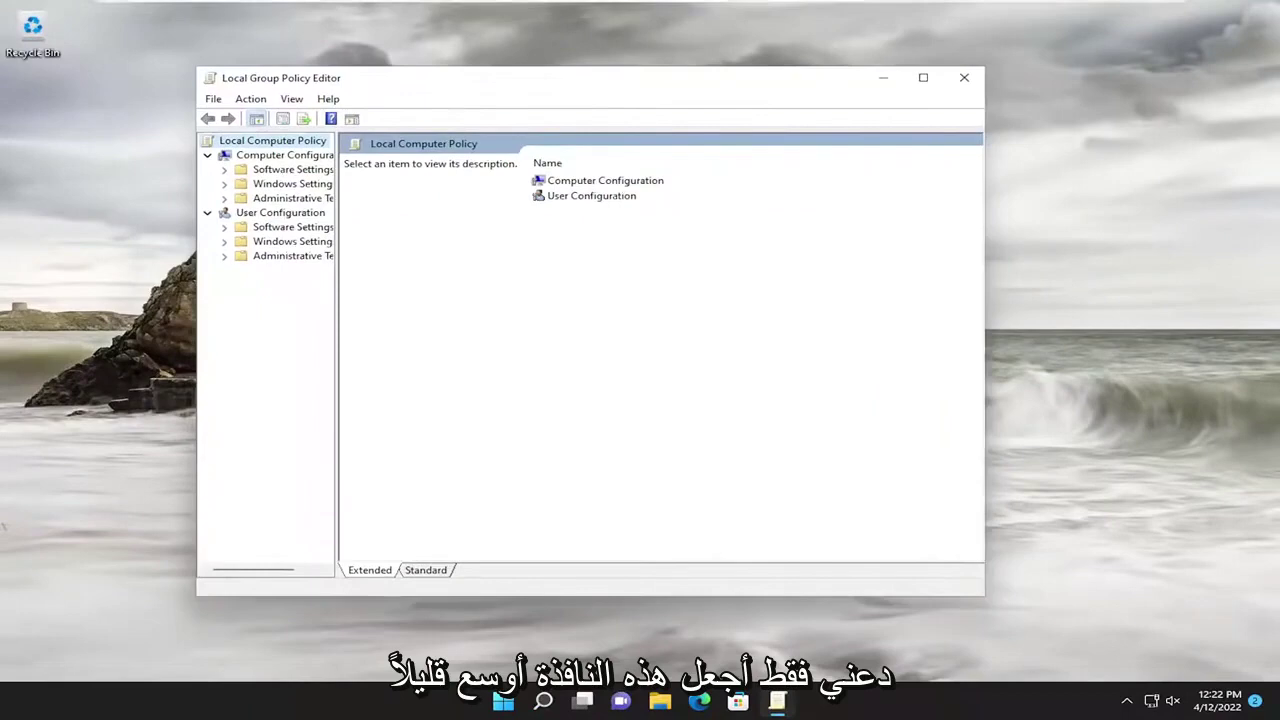
left_click_drag(336, 330, 420, 337)
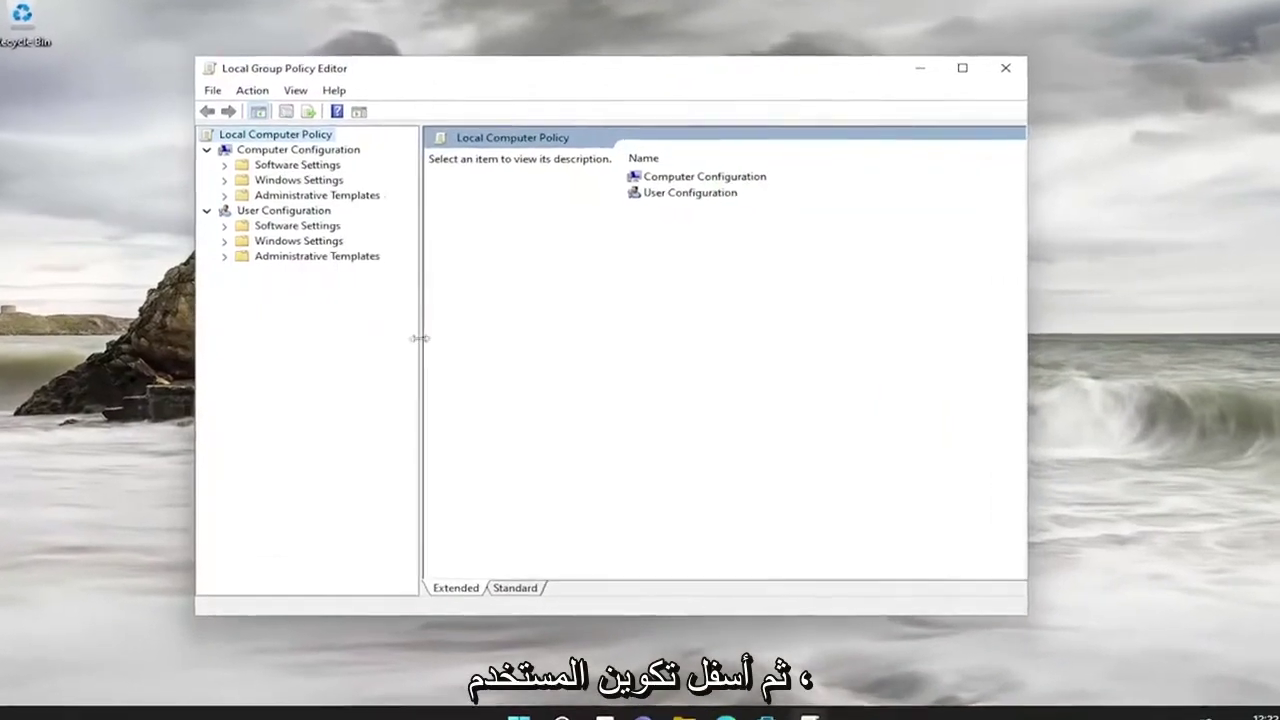
left_click(288, 207)
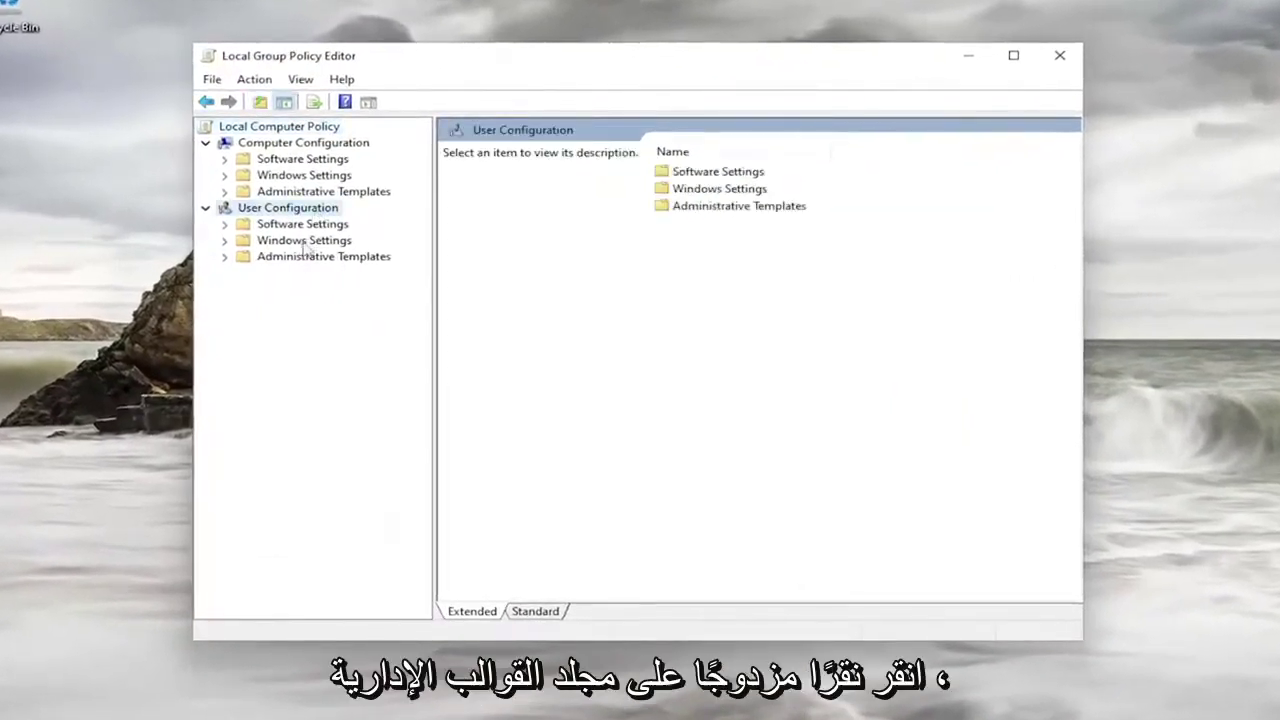
double_click(280, 258)
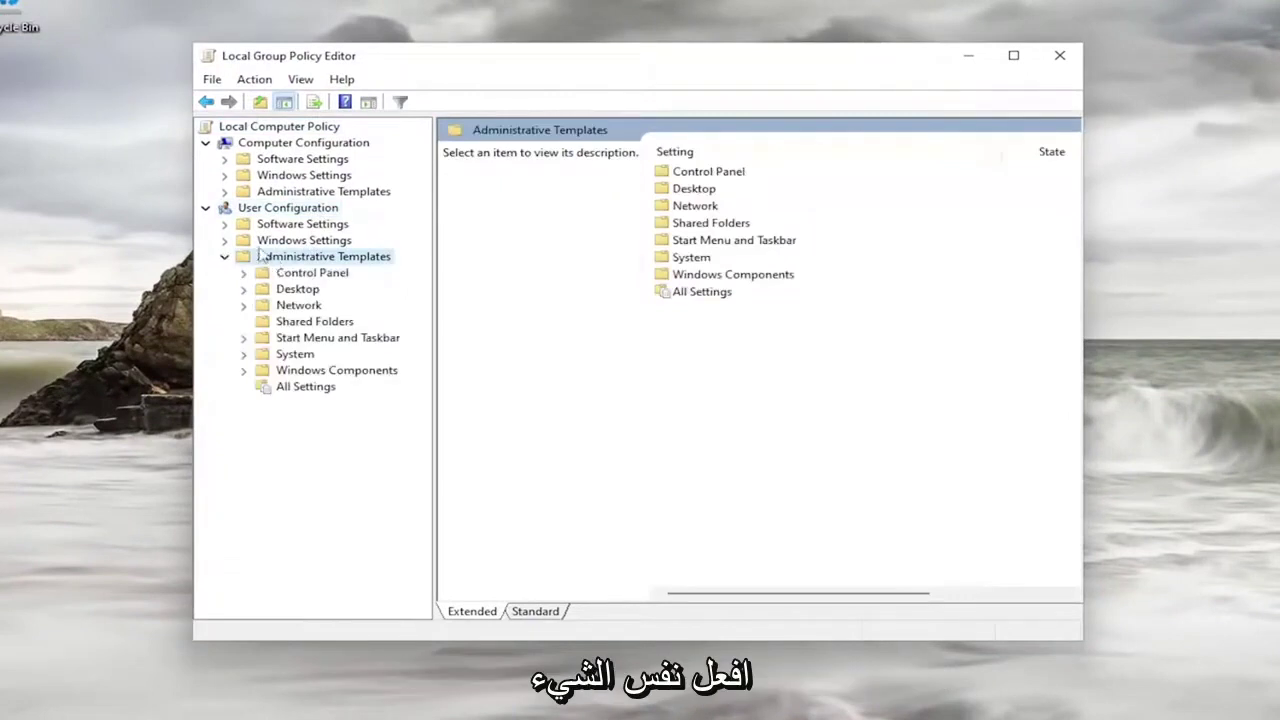
double_click(314, 371)
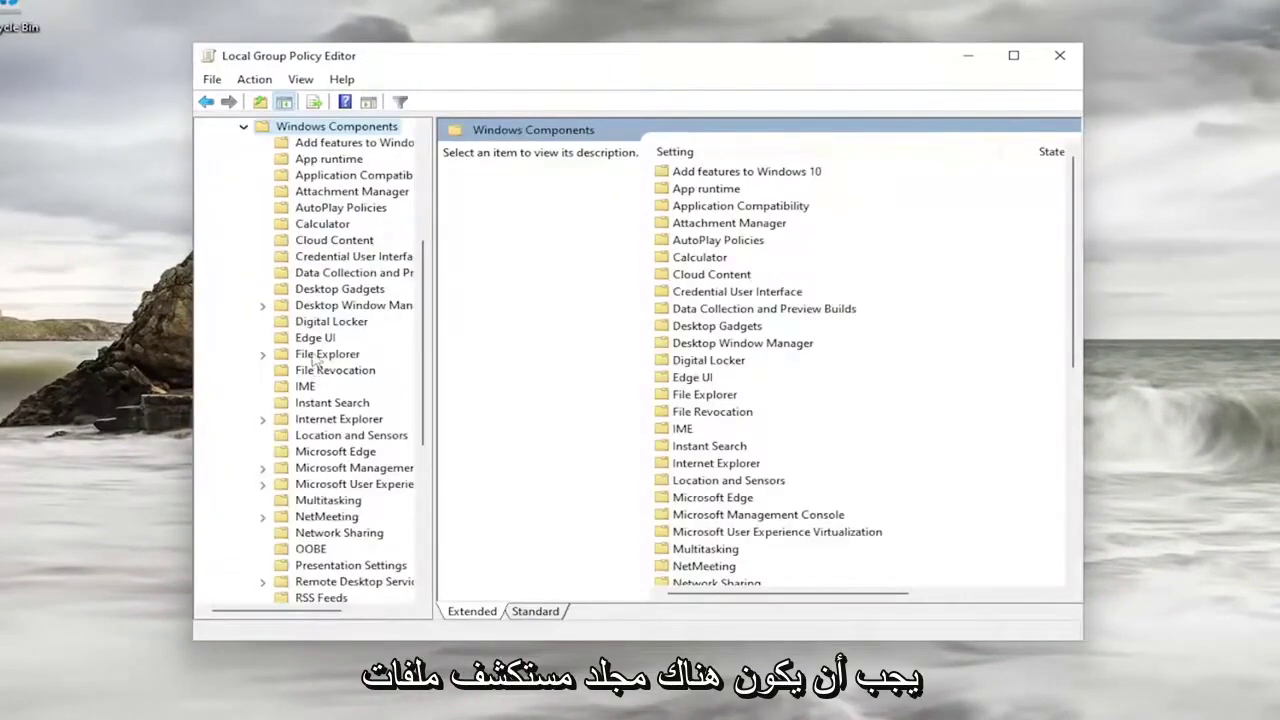
double_click(314, 354)
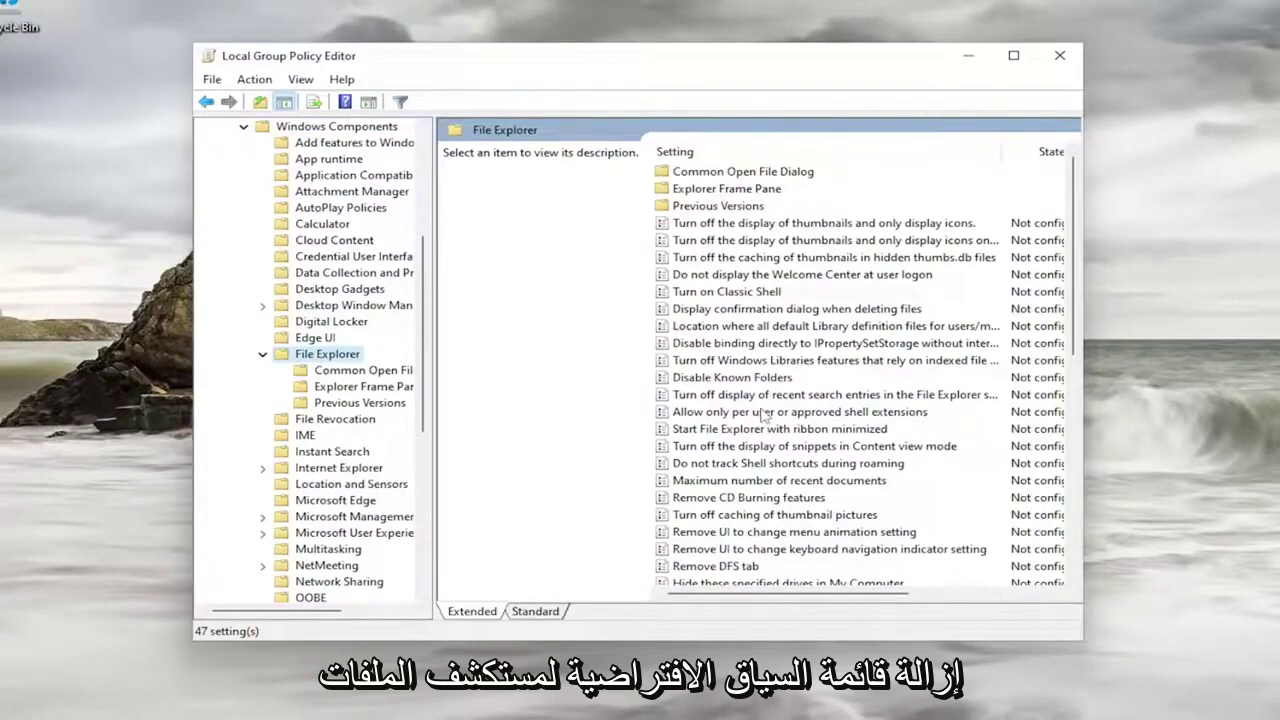
Browse the File Explorer policies, selecting entries to read their descriptions.
scroll(745, 377, "down", 4)
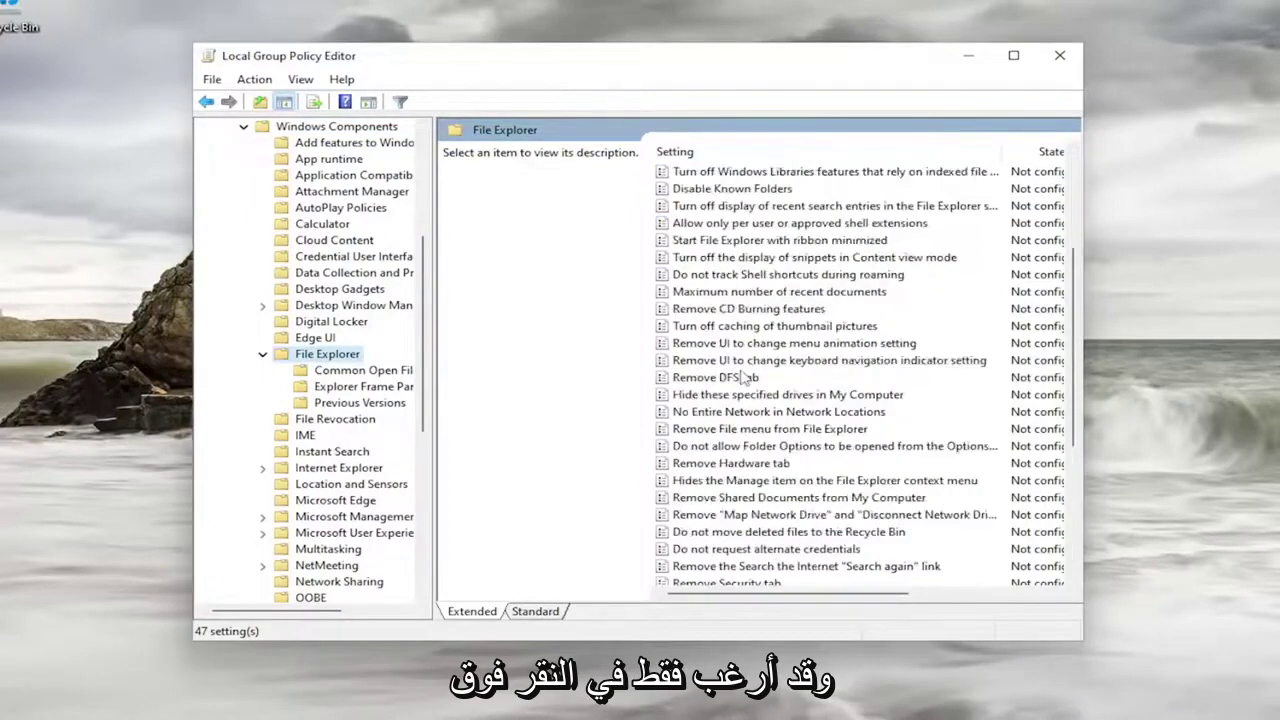
scroll(744, 377, "up", 1)
left_click(756, 225)
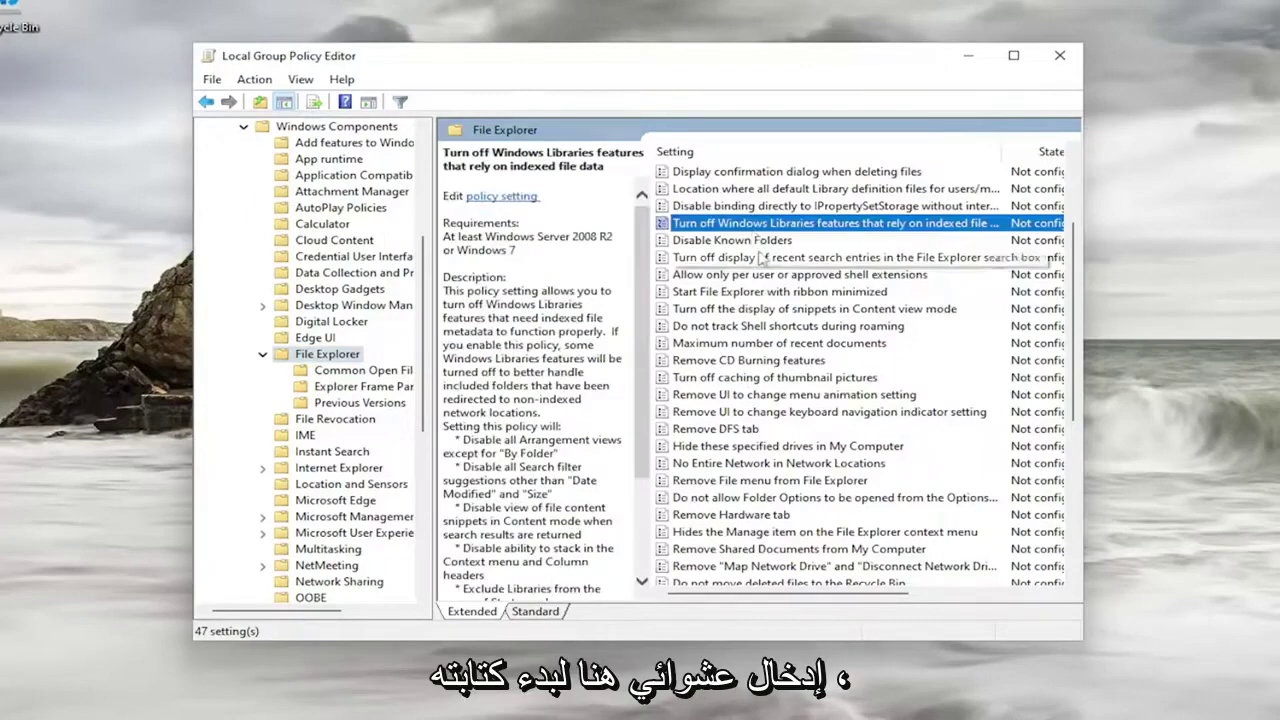
key("Down")
key("Down")
key("Down")
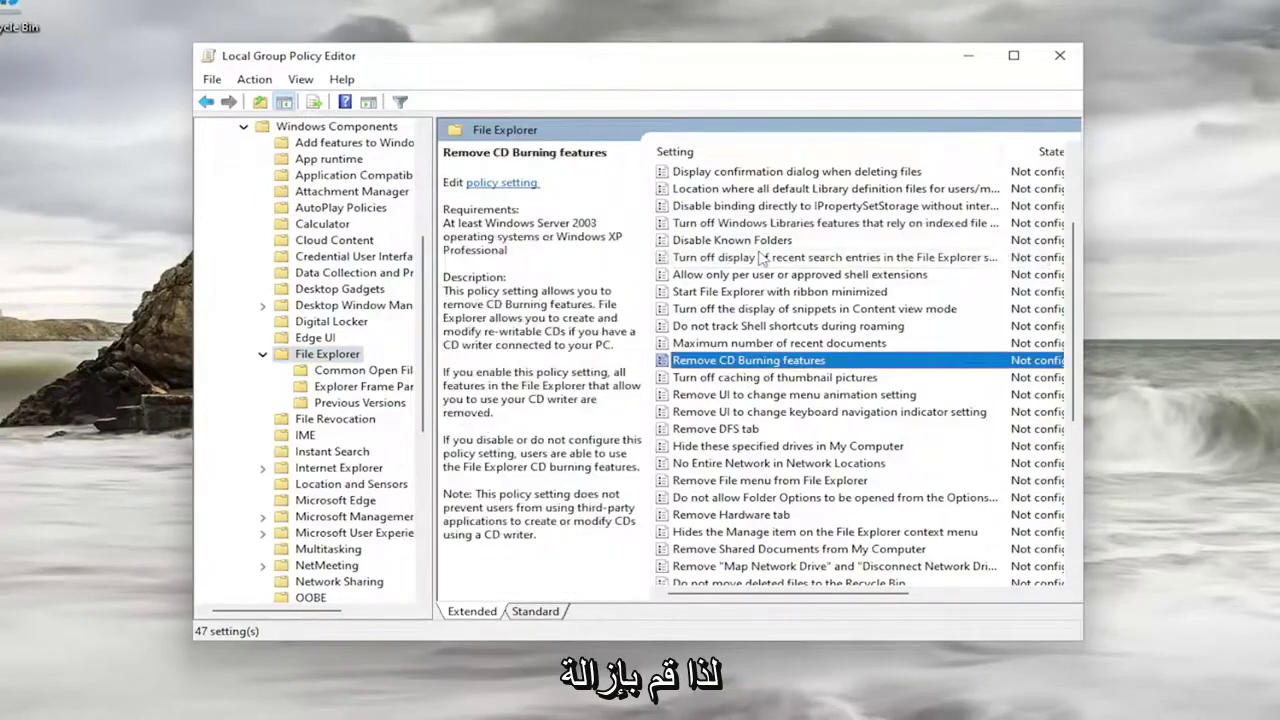
left_click(762, 258)
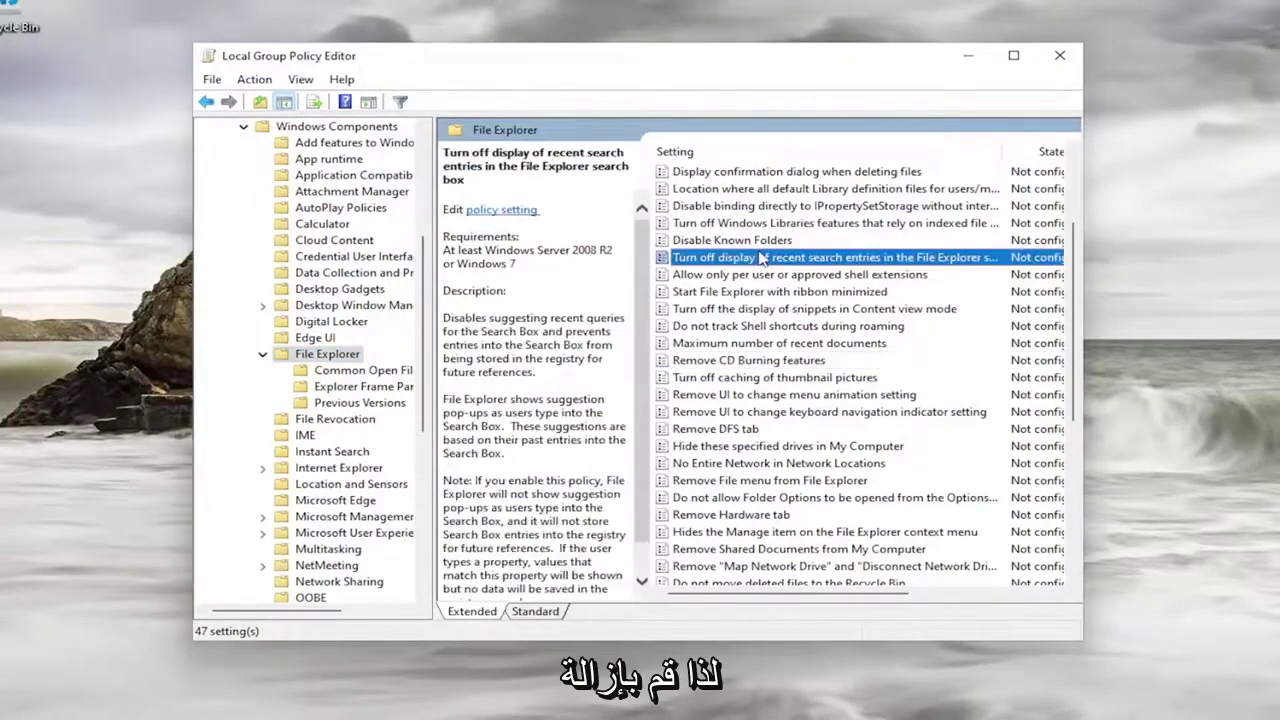
key("Down")
key("Down")
key("Down")
key("Down")
key("Down")
key("Down")
key("Down")
key("Down")
key("Down")
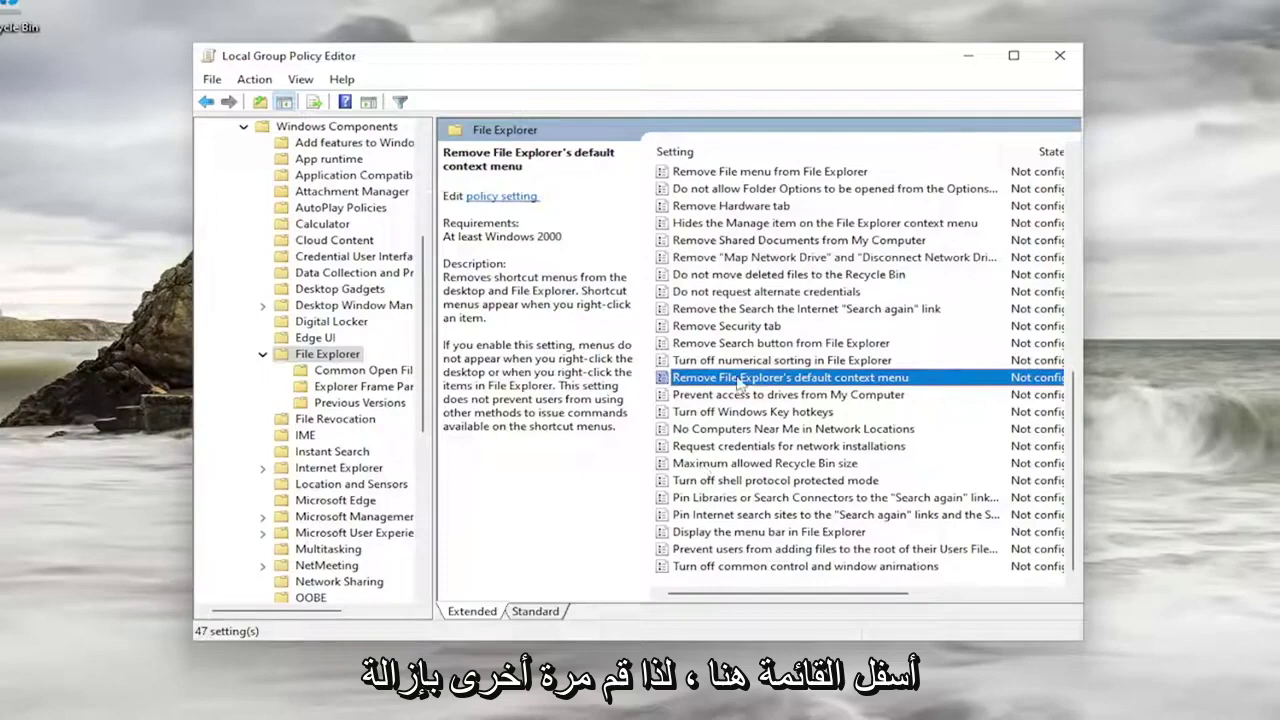
Set 'Remove File Explorer's default context menu' to Not Configured and confirm.
double_click(840, 385)
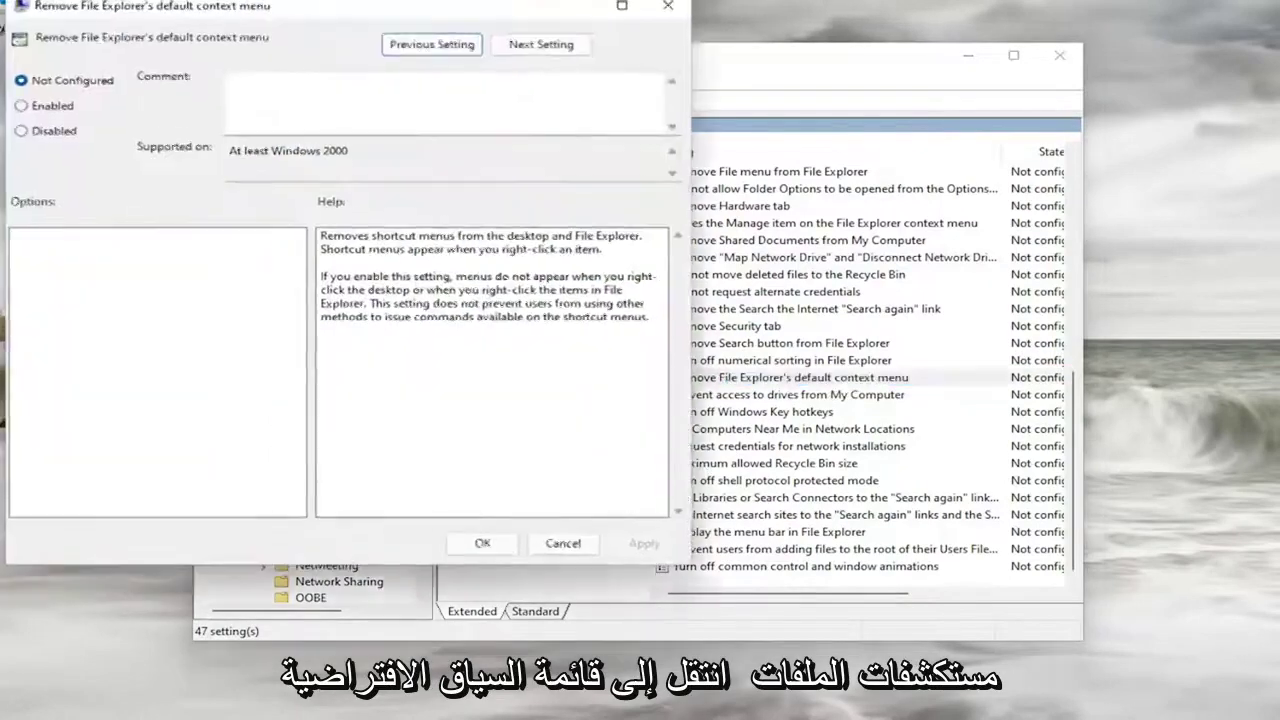
mouse_move(450, 15)
left_mouse_down()
mouse_move(669, 40)
mouse_move(755, 69)
left_mouse_up()
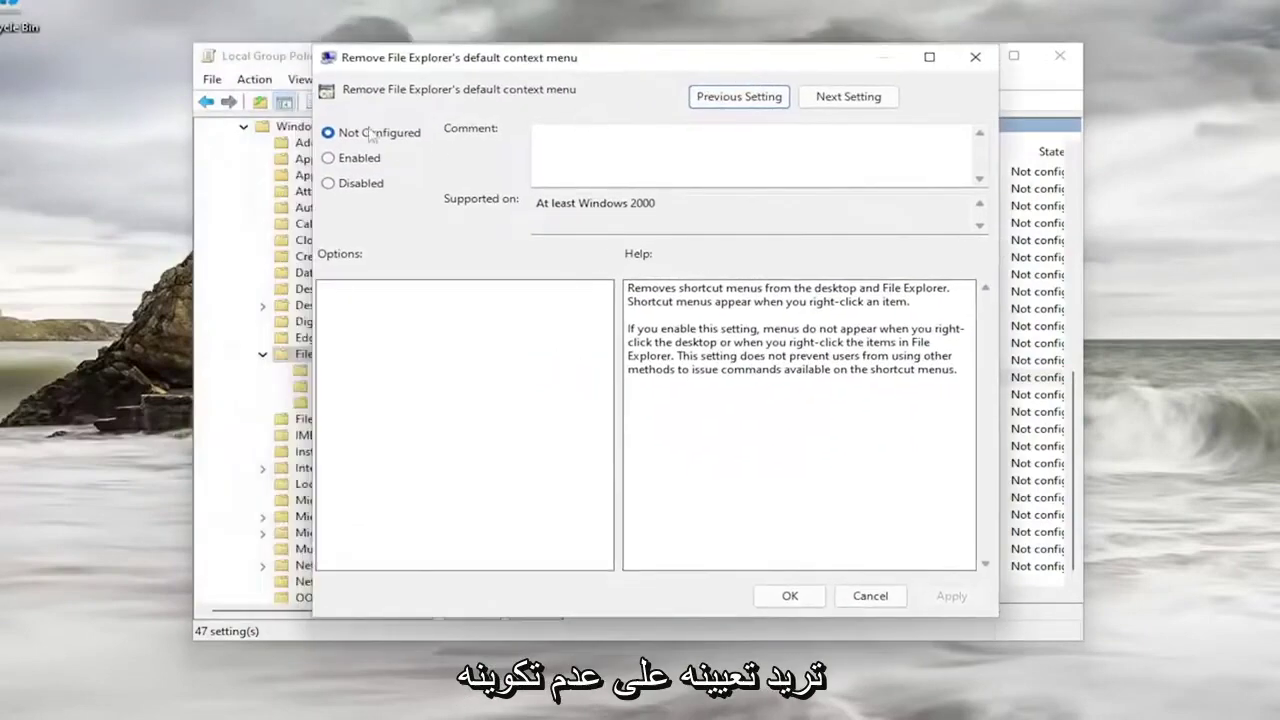
left_click(363, 137)
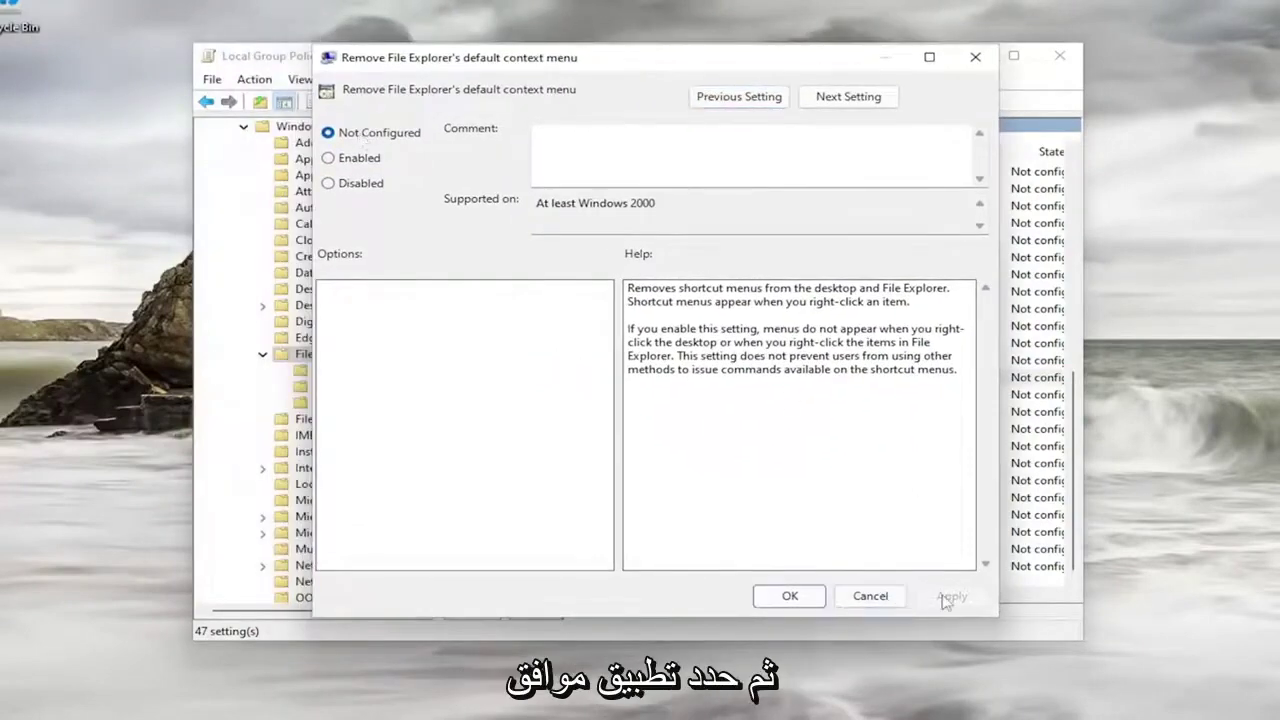
left_click(789, 596)
Collapse all expanded policy folders and close the Group Policy Editor.
left_click(262, 354)
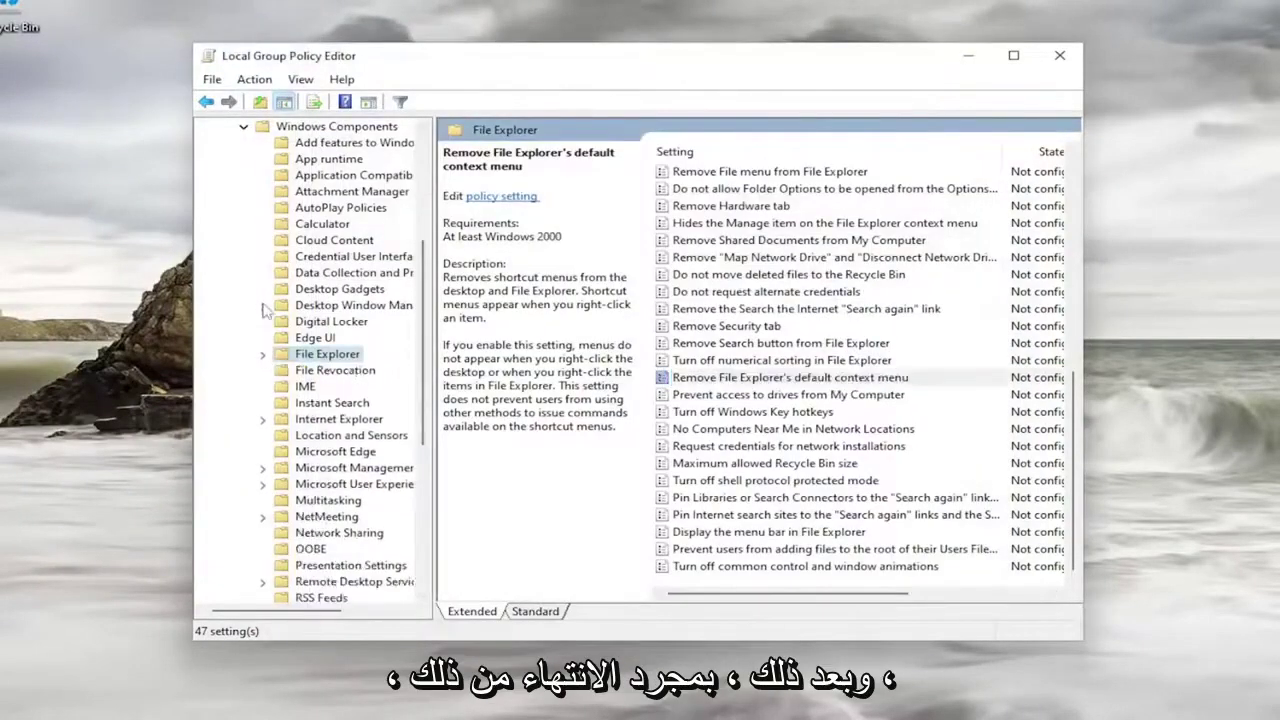
scroll(236, 340, "up", 5)
left_click(243, 370)
left_click(224, 256)
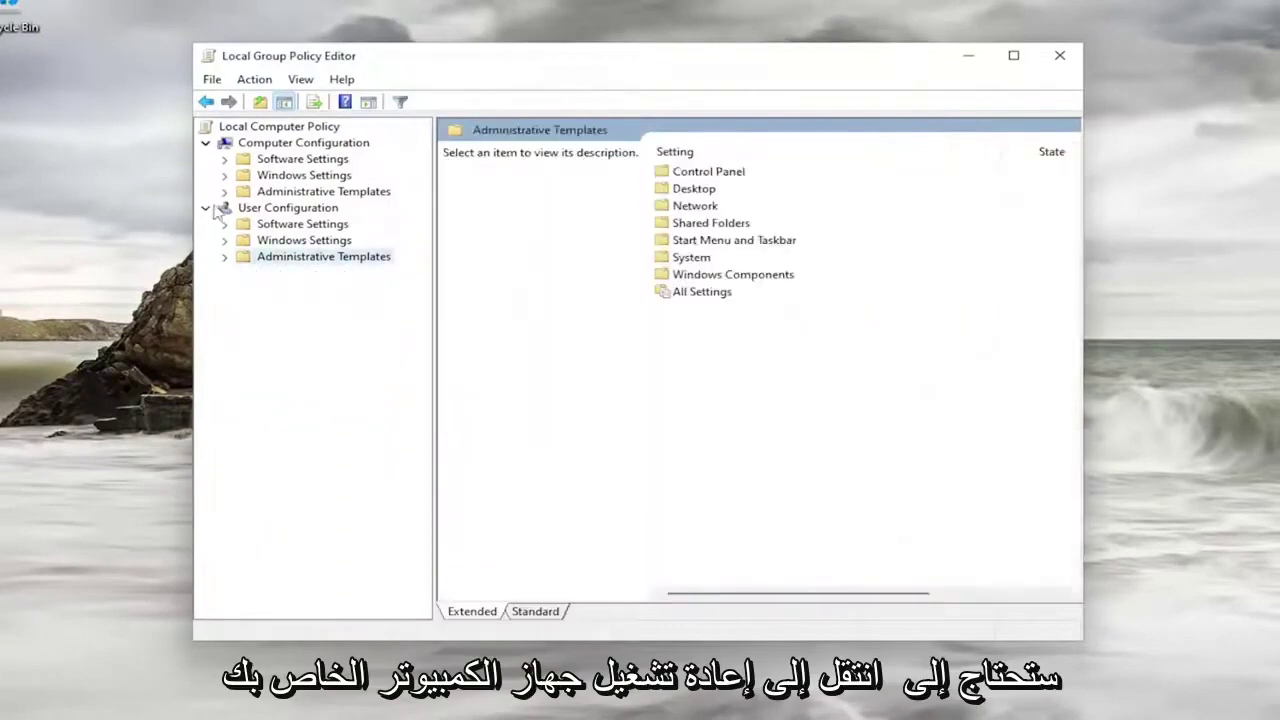
left_click(205, 207)
left_click(205, 142)
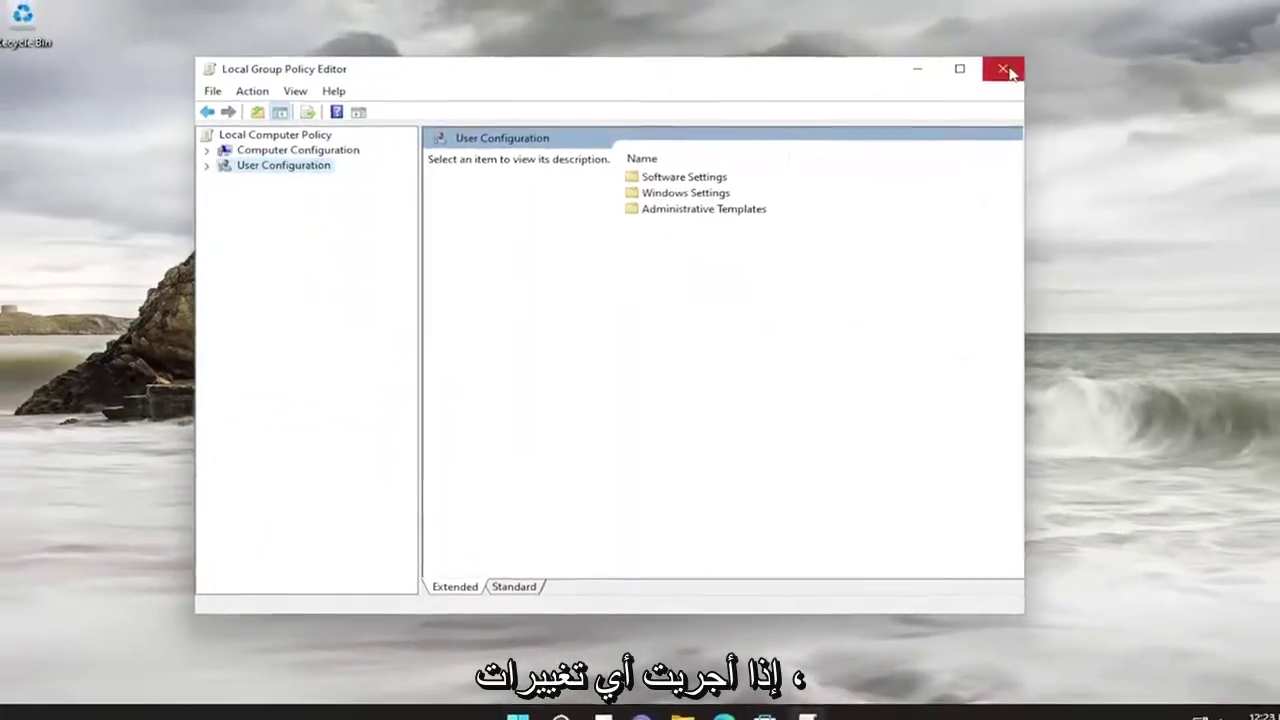
left_click(1060, 55)
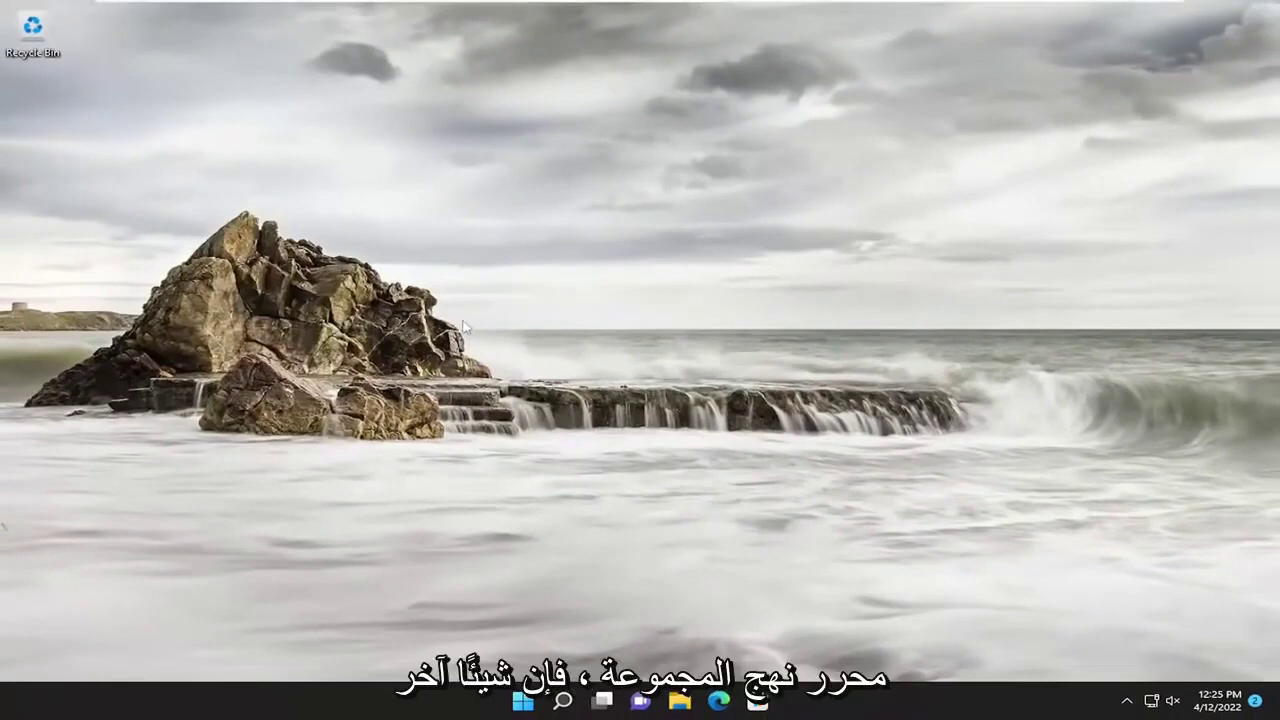
Search for regedit and run Registry Editor as administrator, approving the UAC prompt.
left_click(552, 702)
type("reged")
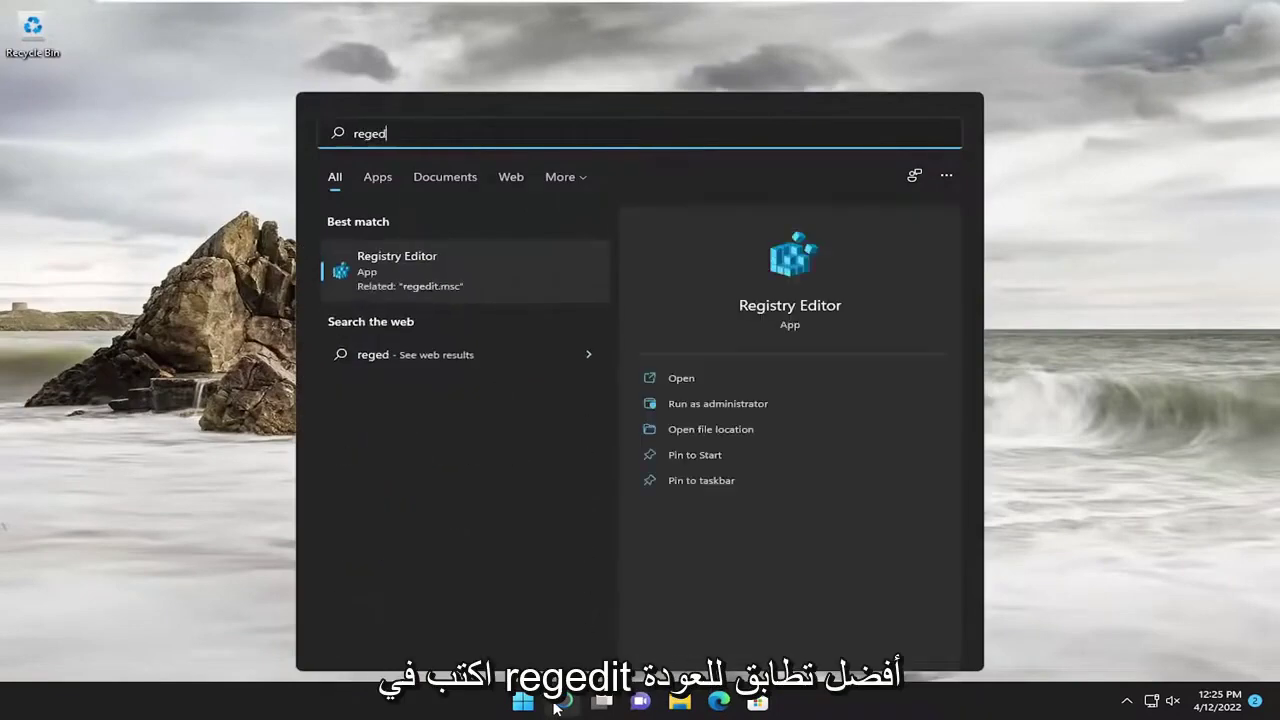
type("it")
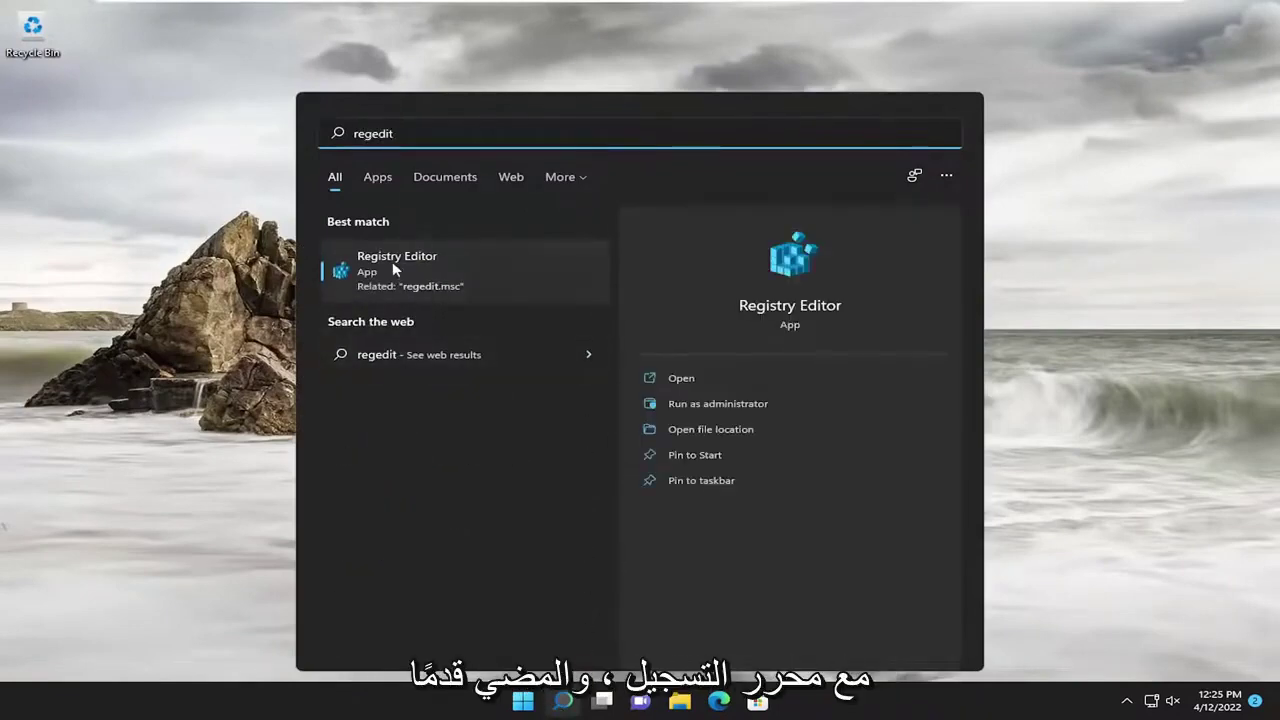
right_click(386, 268)
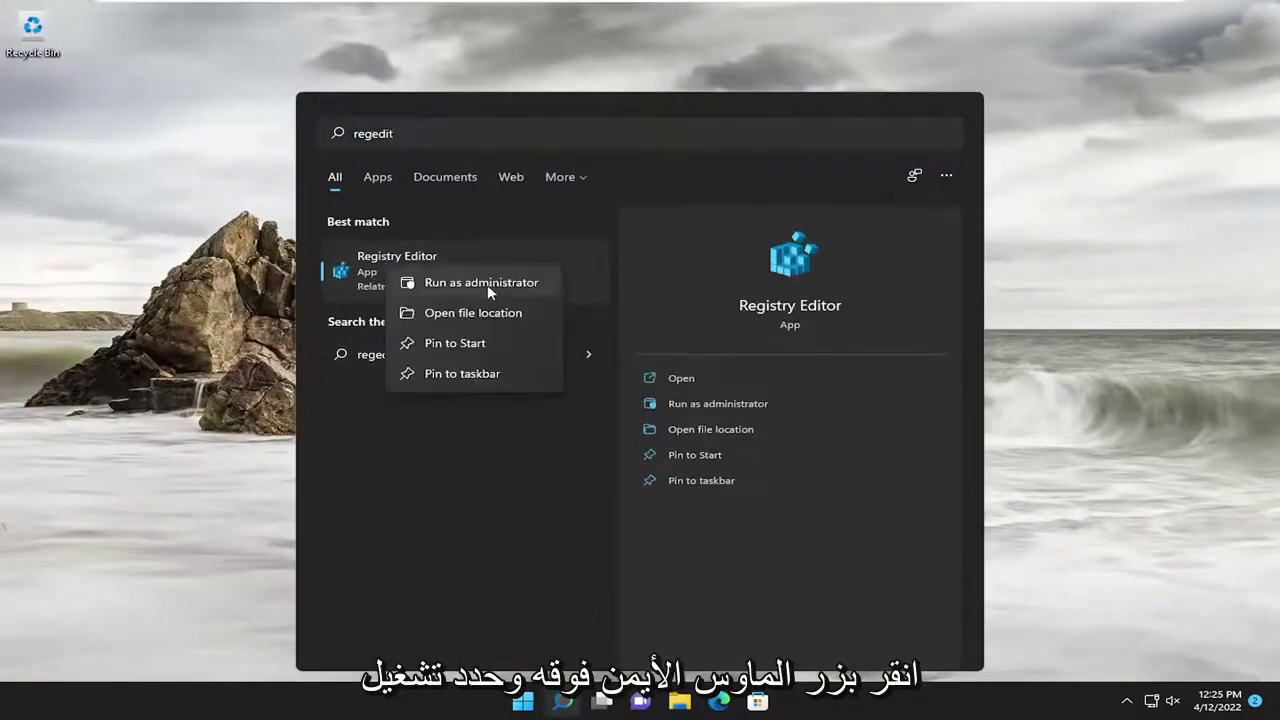
left_click(495, 283)
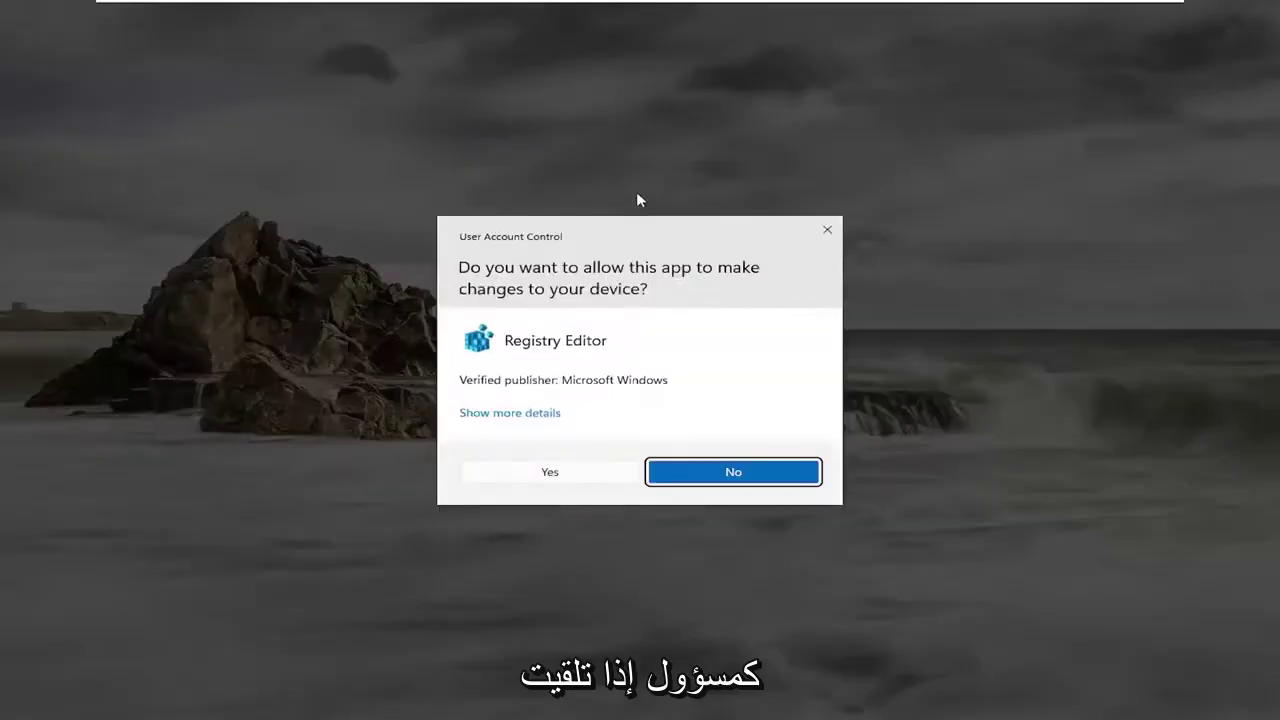
left_click(546, 472)
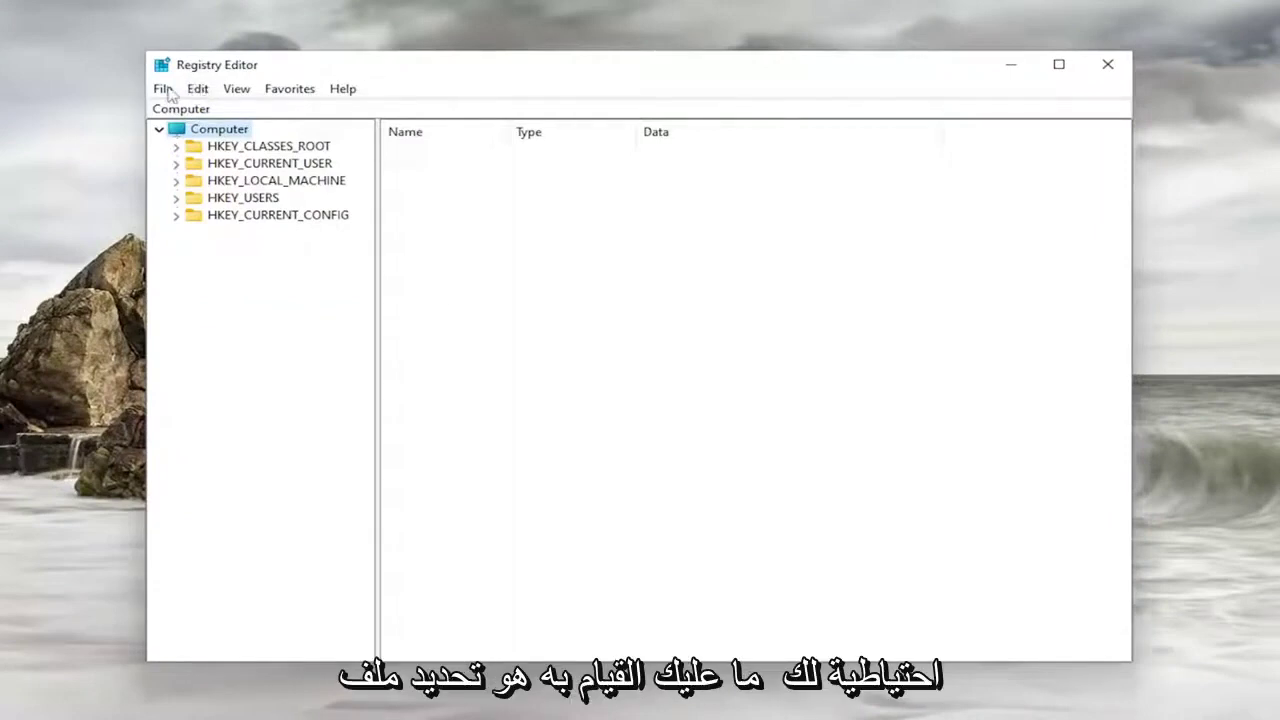
left_click(163, 89)
left_click(198, 131)
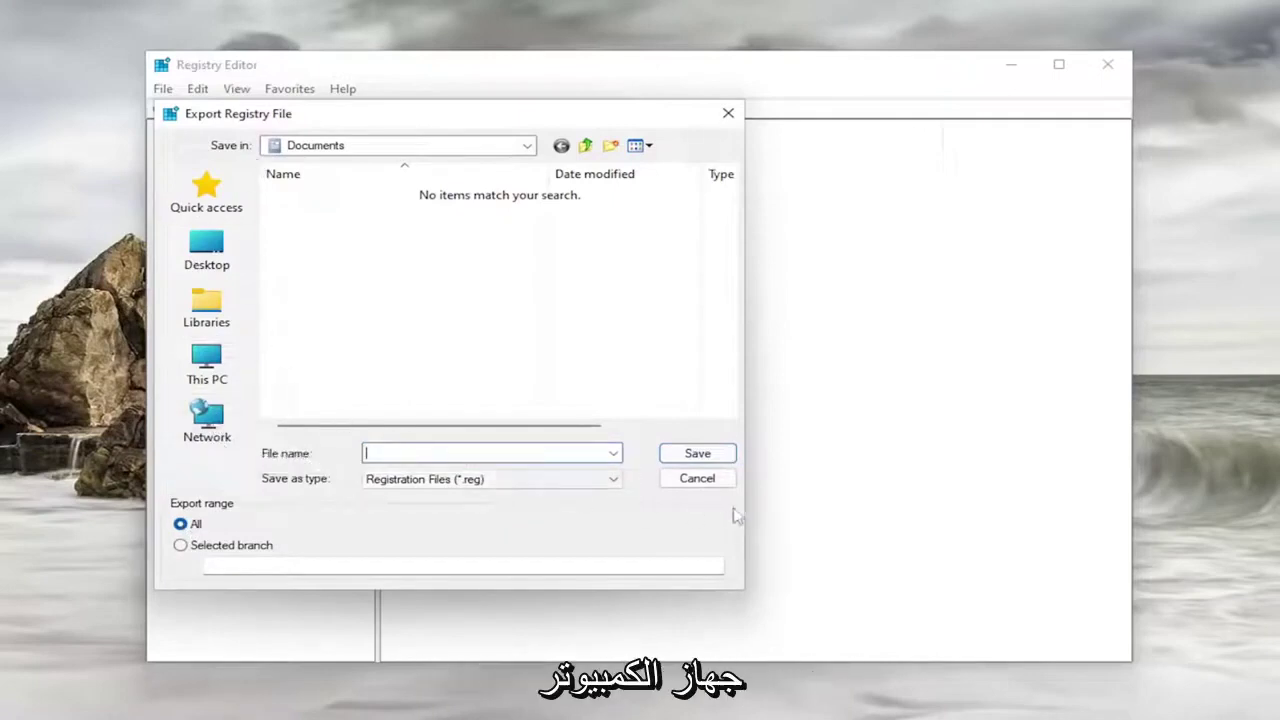
left_click(708, 481)
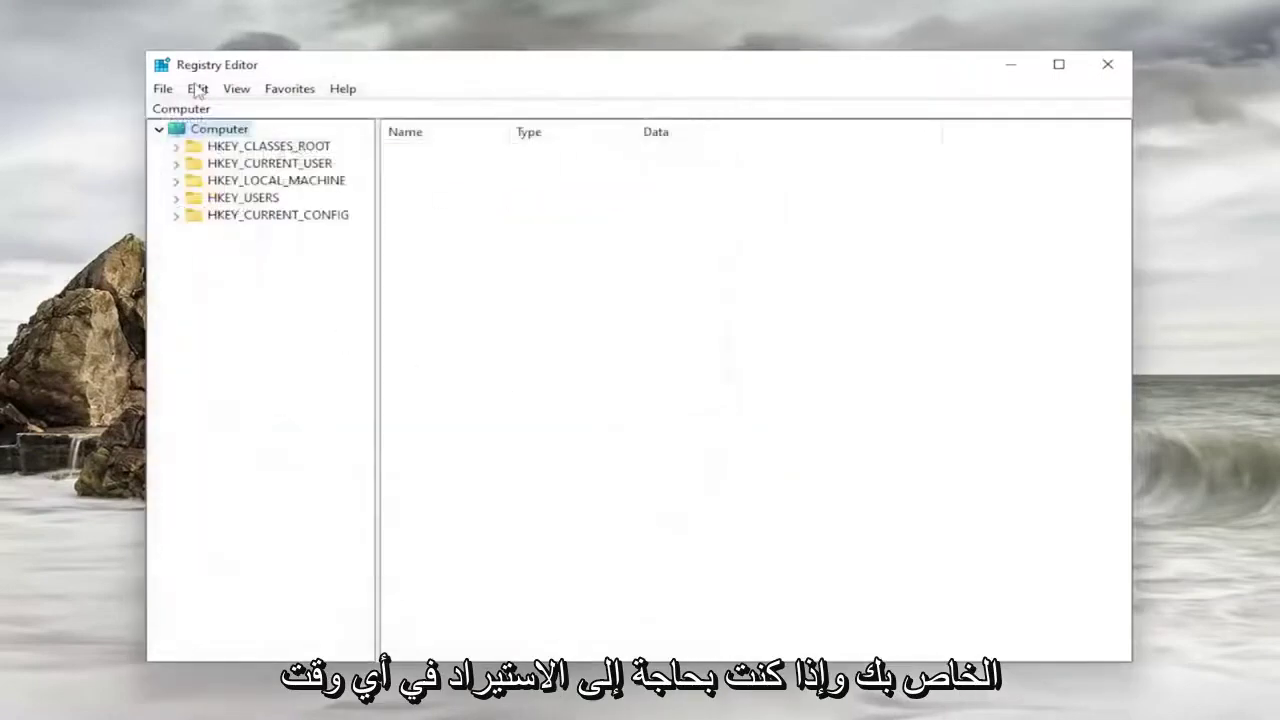
left_click(164, 92)
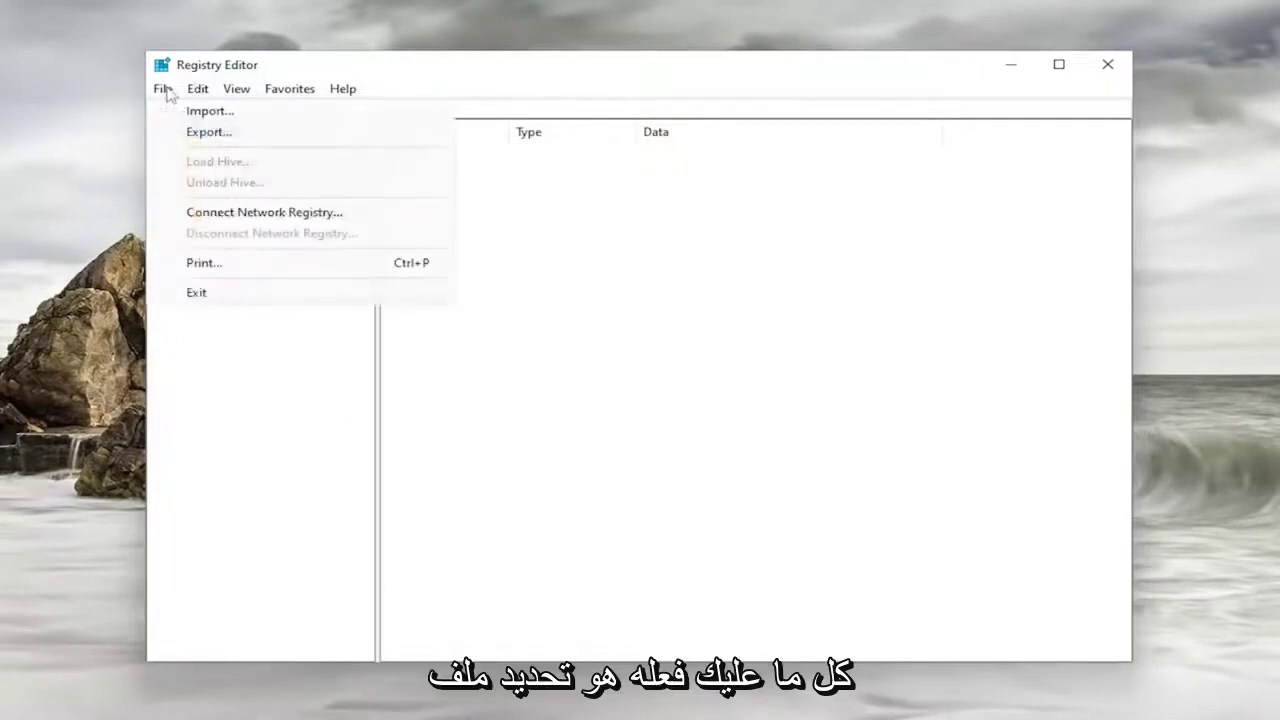
left_click(205, 111)
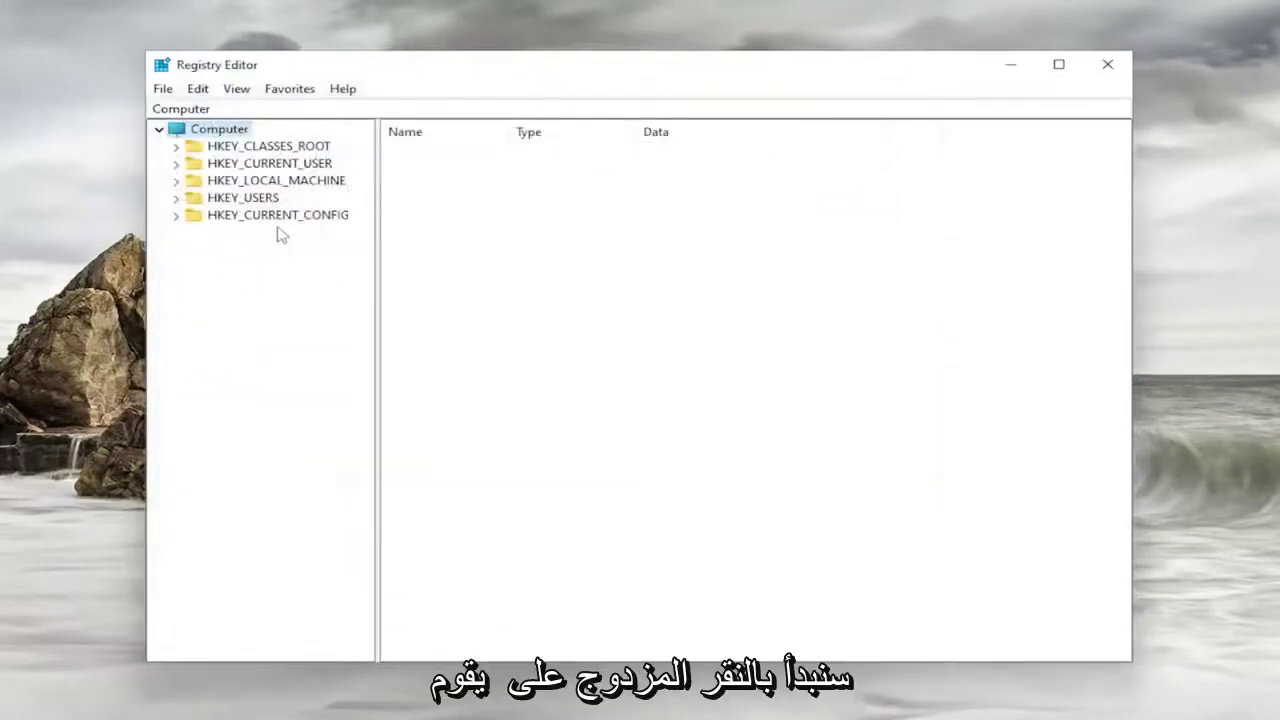
Expand HKEY_CURRENT_USER > Software > Microsoft in the registry tree.
double_click(289, 165)
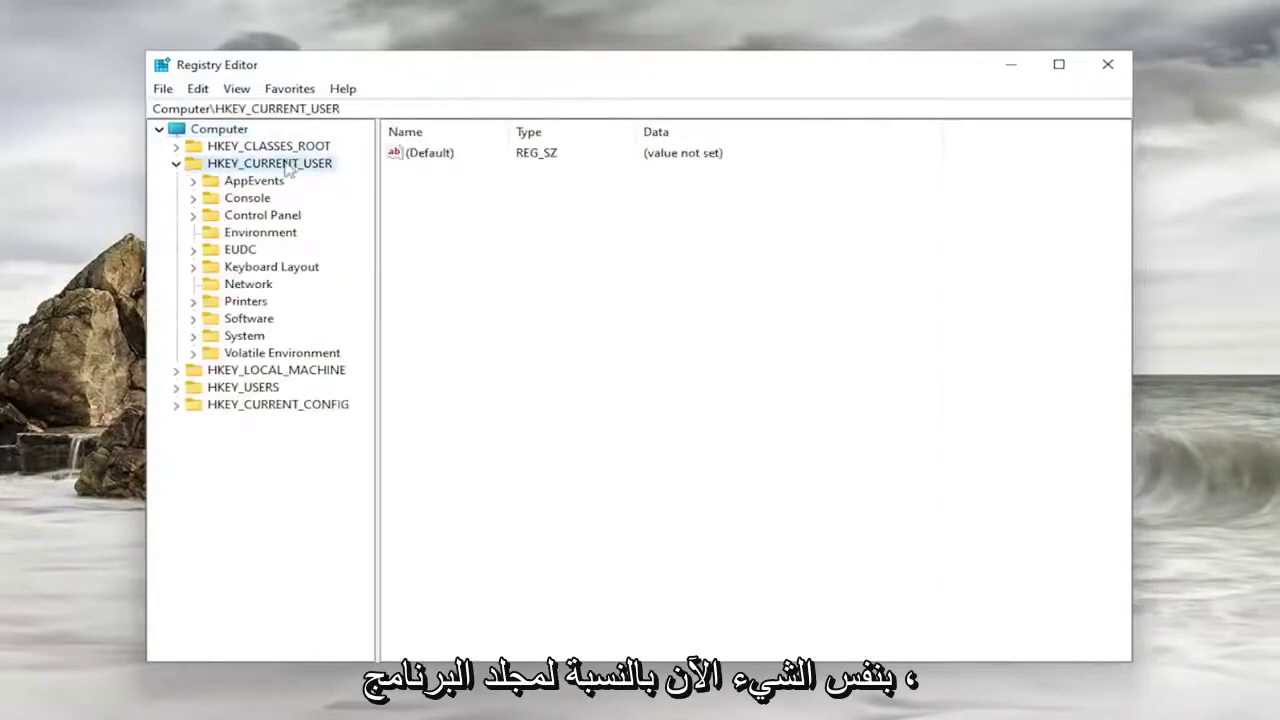
double_click(222, 320)
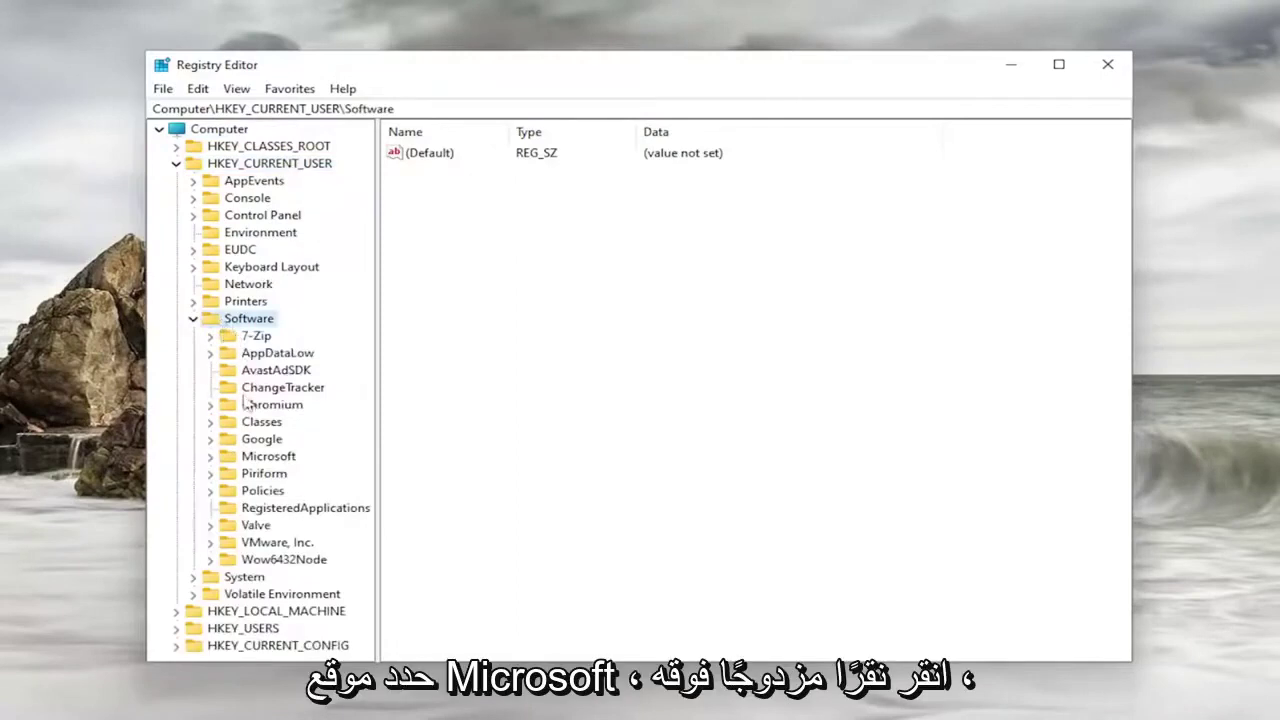
double_click(258, 457)
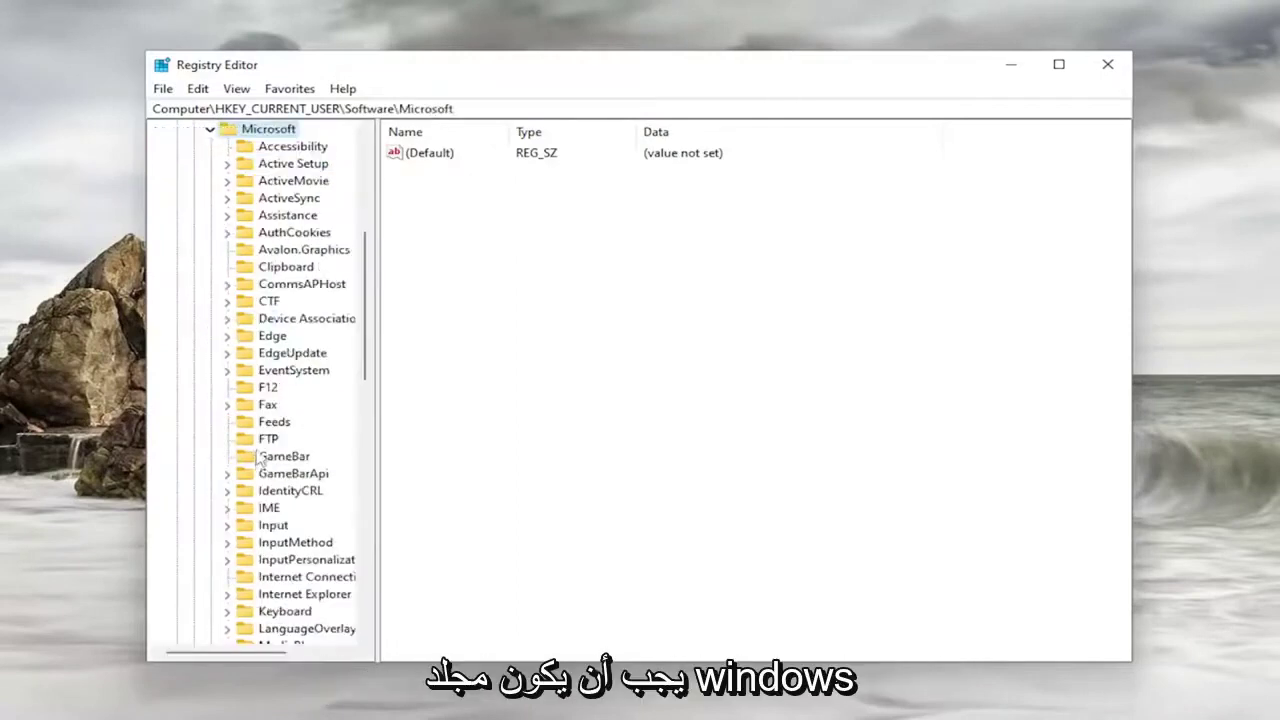
scroll(268, 558, "down", 2)
scroll(268, 558, "down", 7)
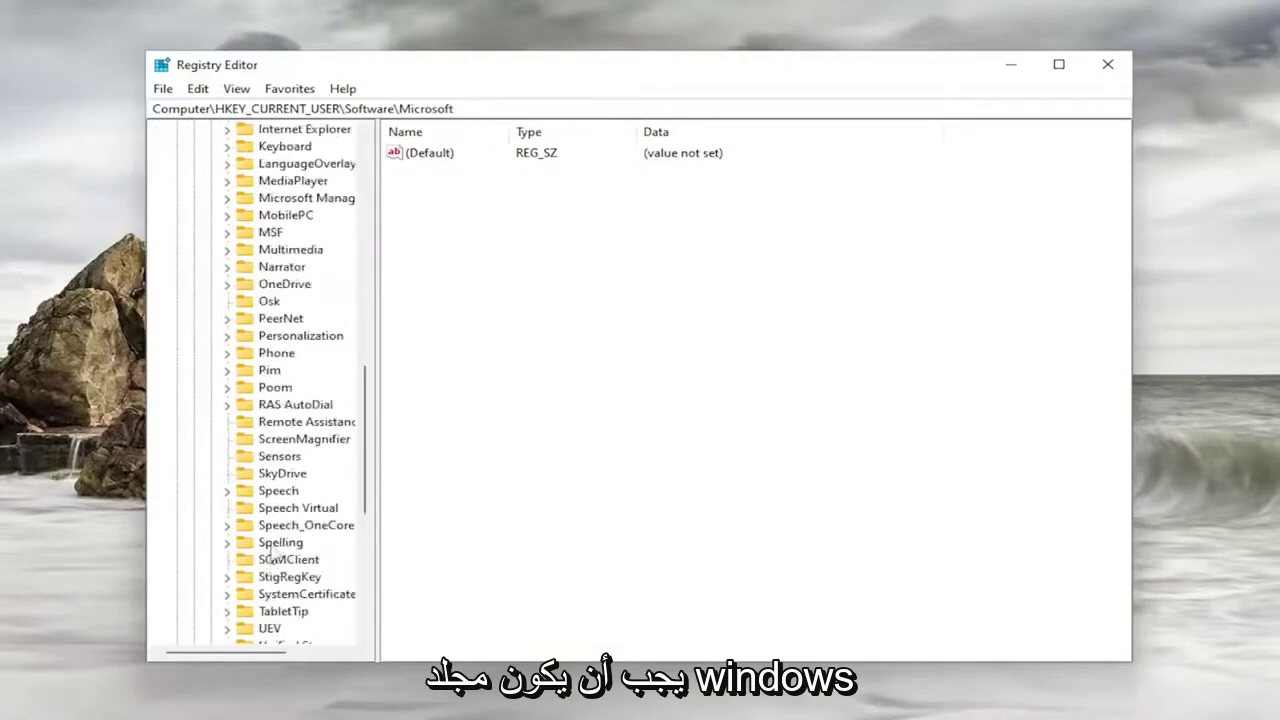
scroll(270, 550, "down", 3)
scroll(275, 540, "down", 1)
Expand Windows > CurrentVersion and select the Policies key.
double_click(284, 527)
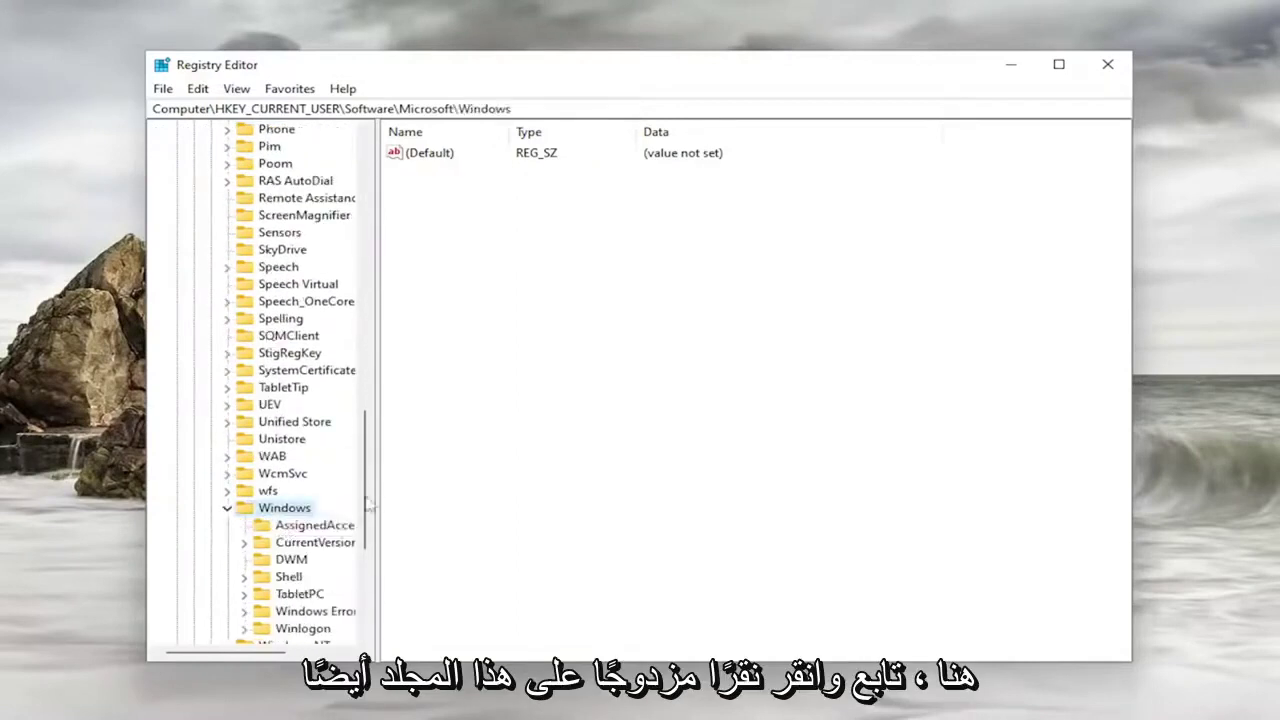
left_click_drag(375, 482, 446, 478)
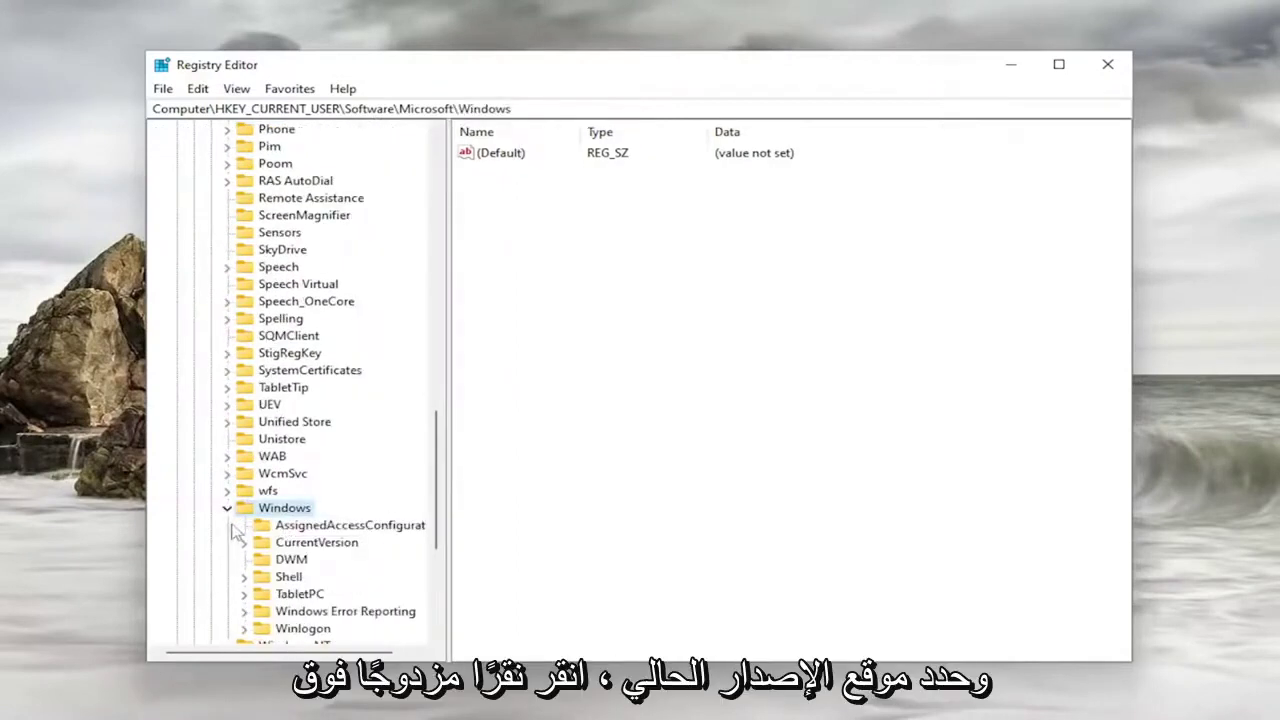
scroll(225, 545, "down", 1)
double_click(305, 491)
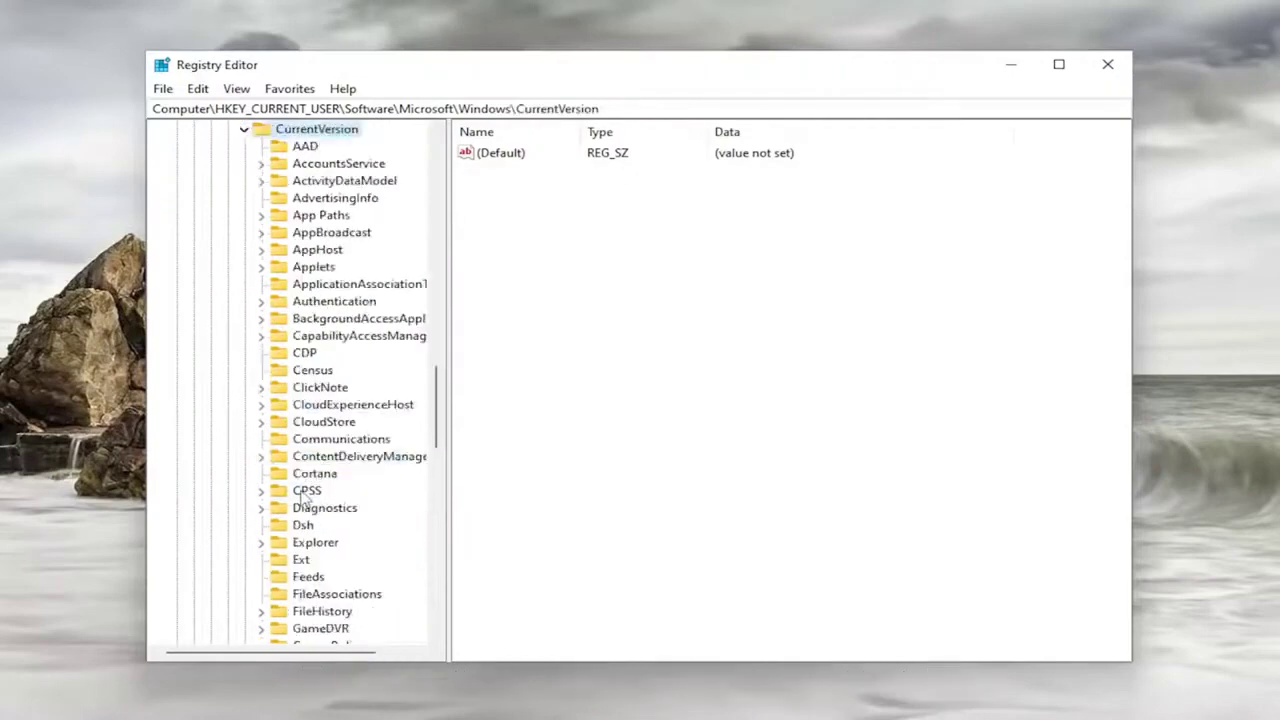
scroll(303, 497, "down", 2)
scroll(305, 560, "down", 4)
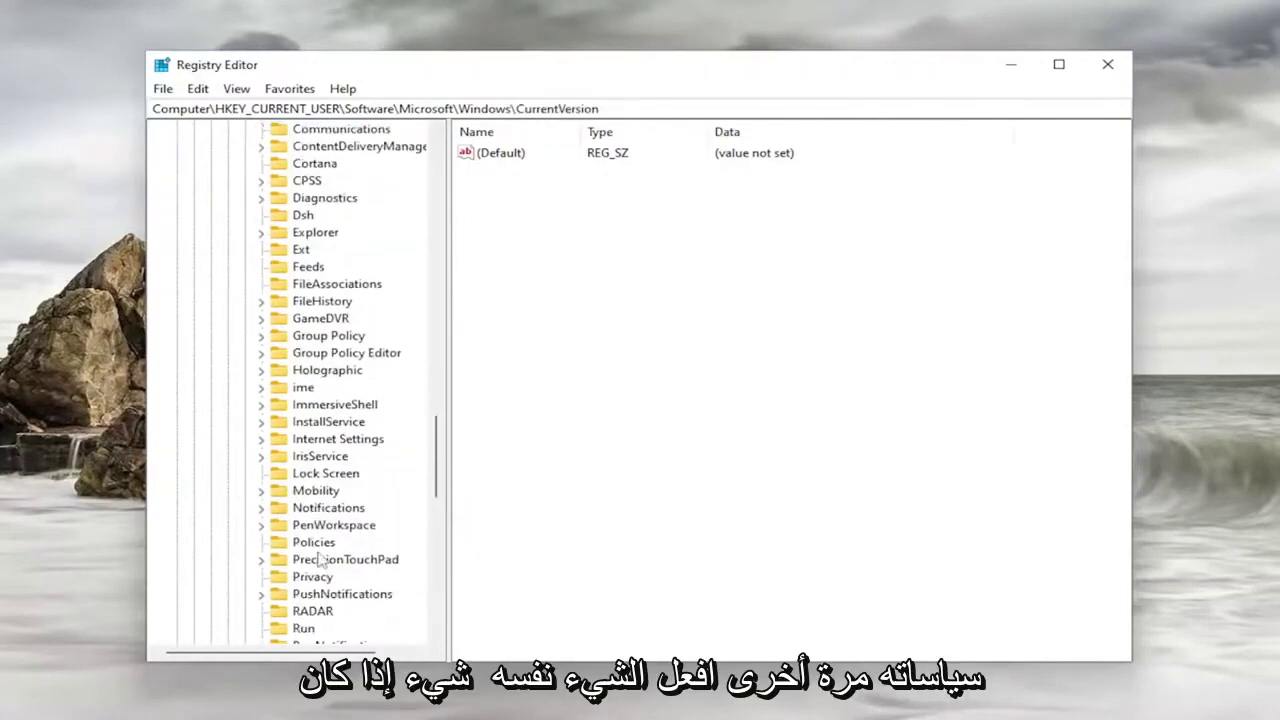
left_click(305, 543)
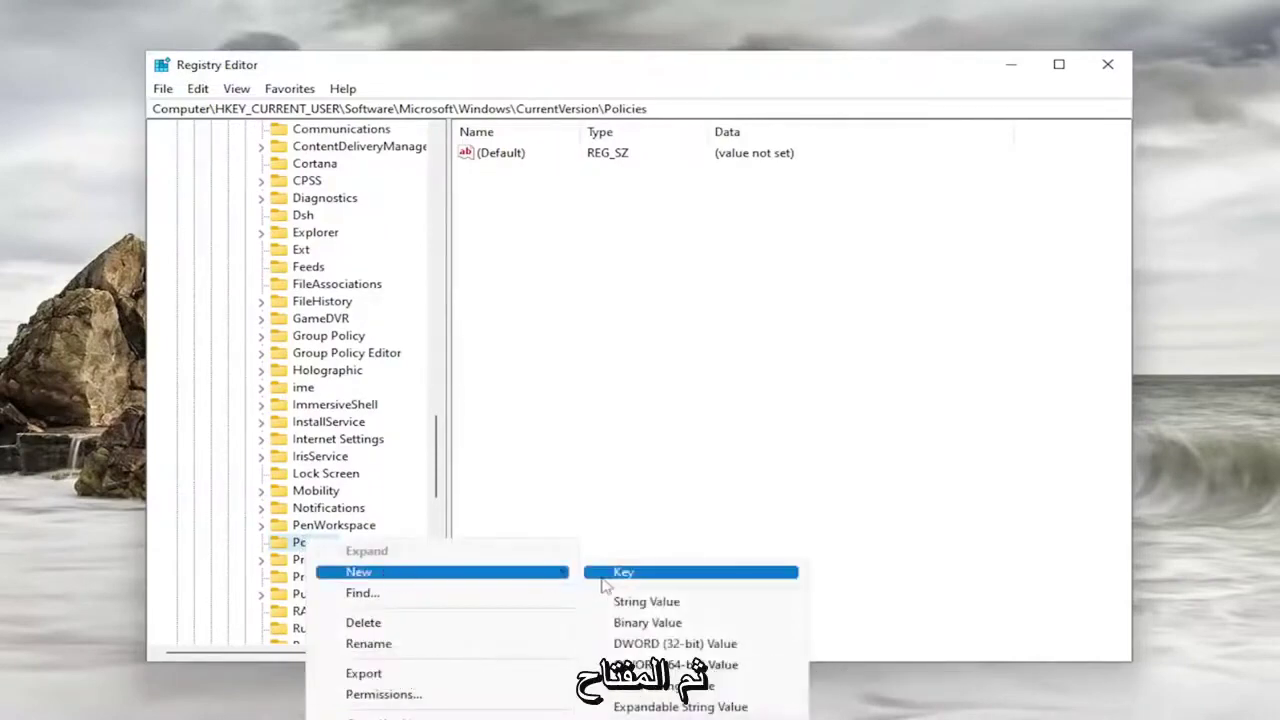
Create a new subkey named 'Explorer' under Policies.
left_click(614, 570)
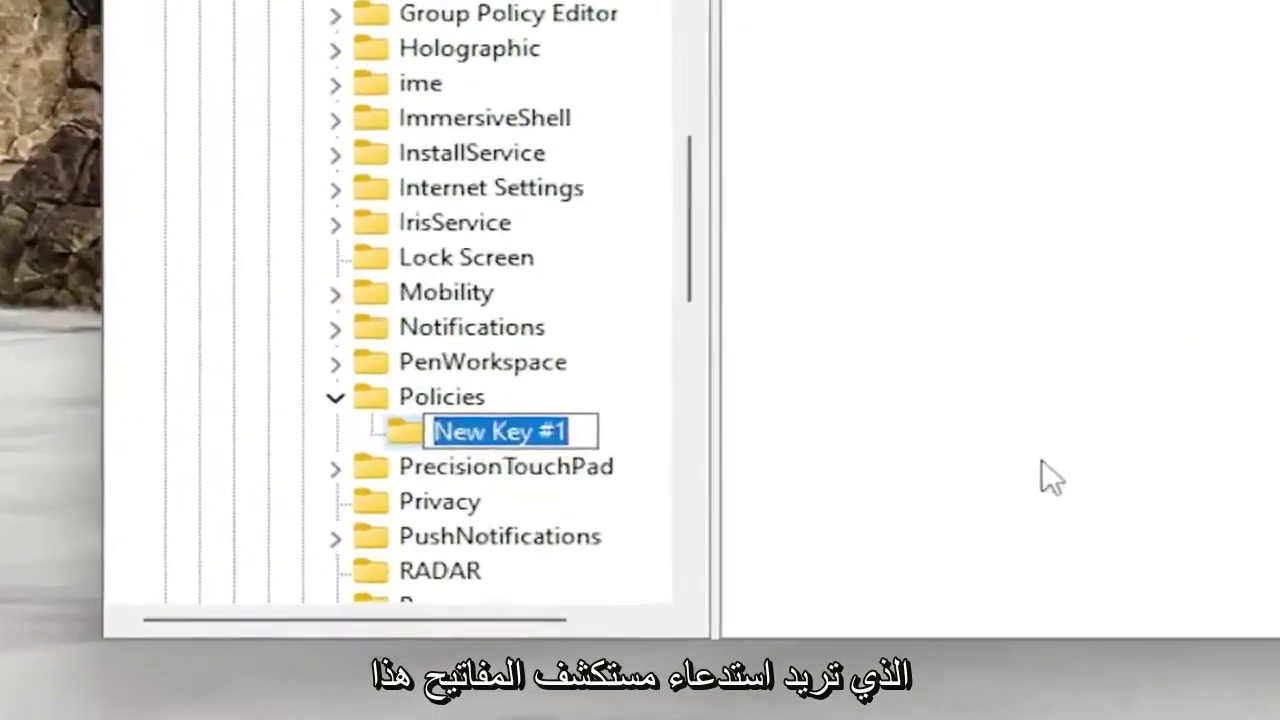
type("E")
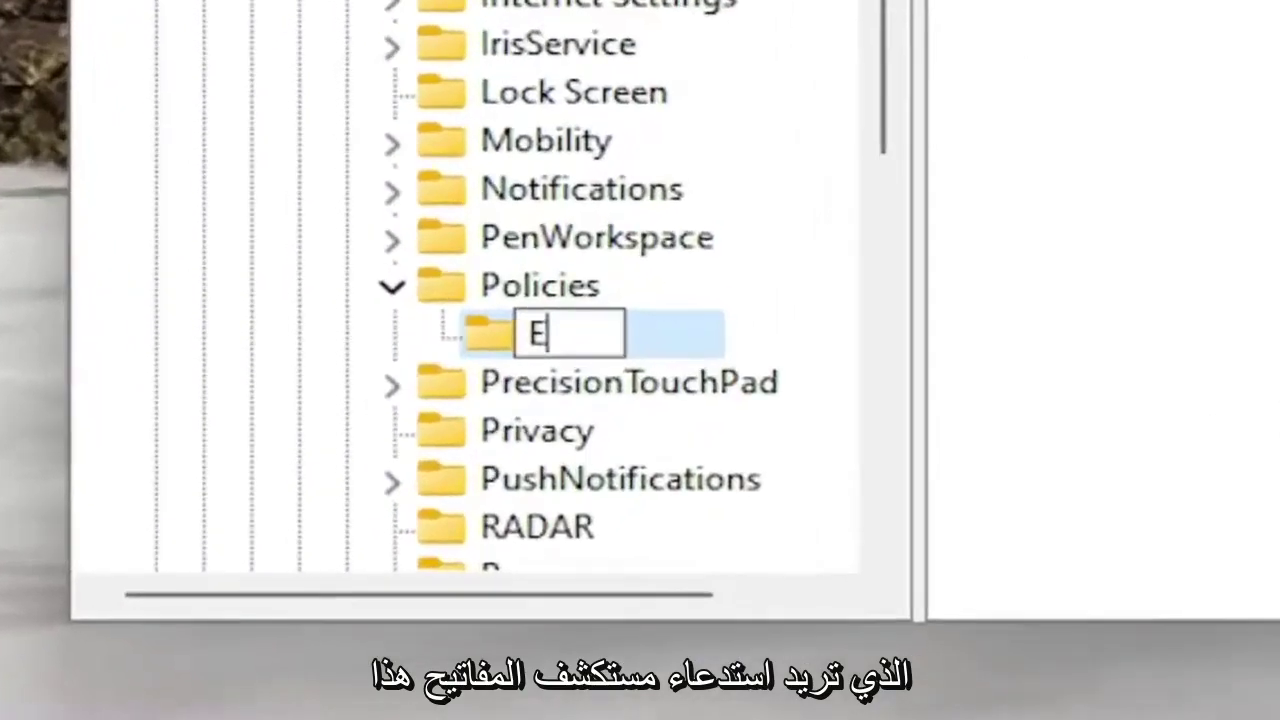
type("xplo")
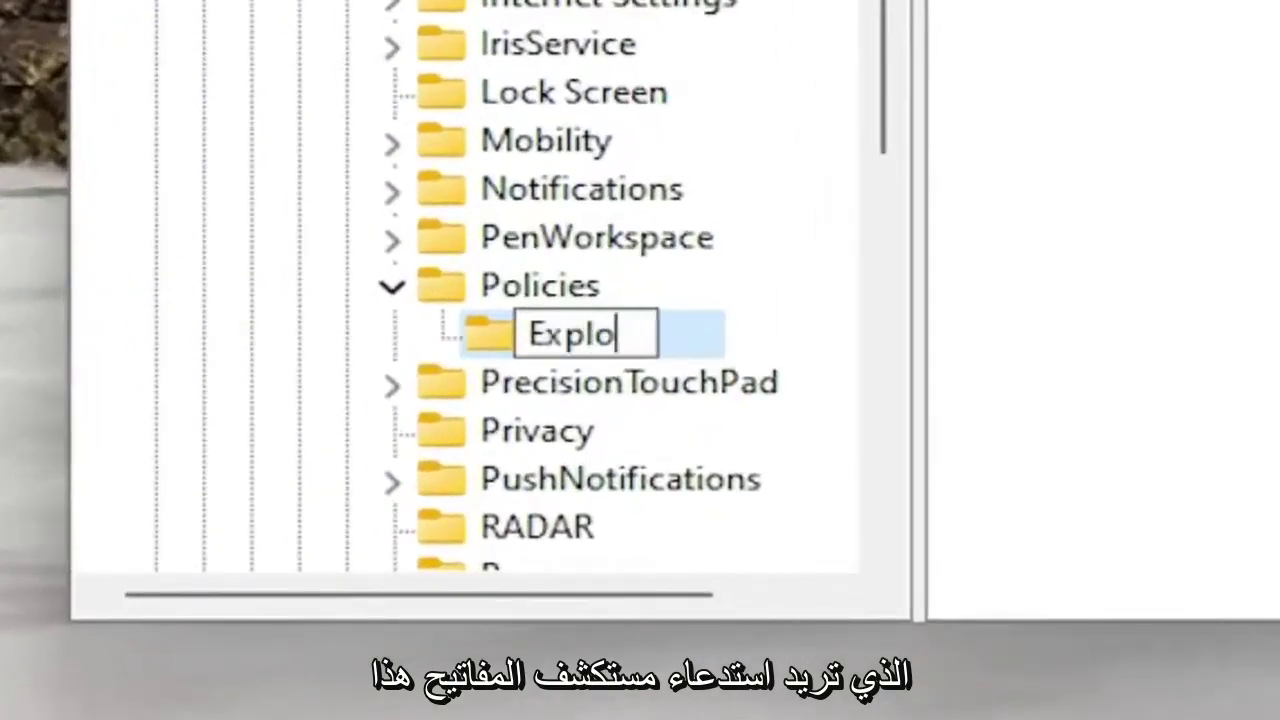
type("rer")
key("Return")
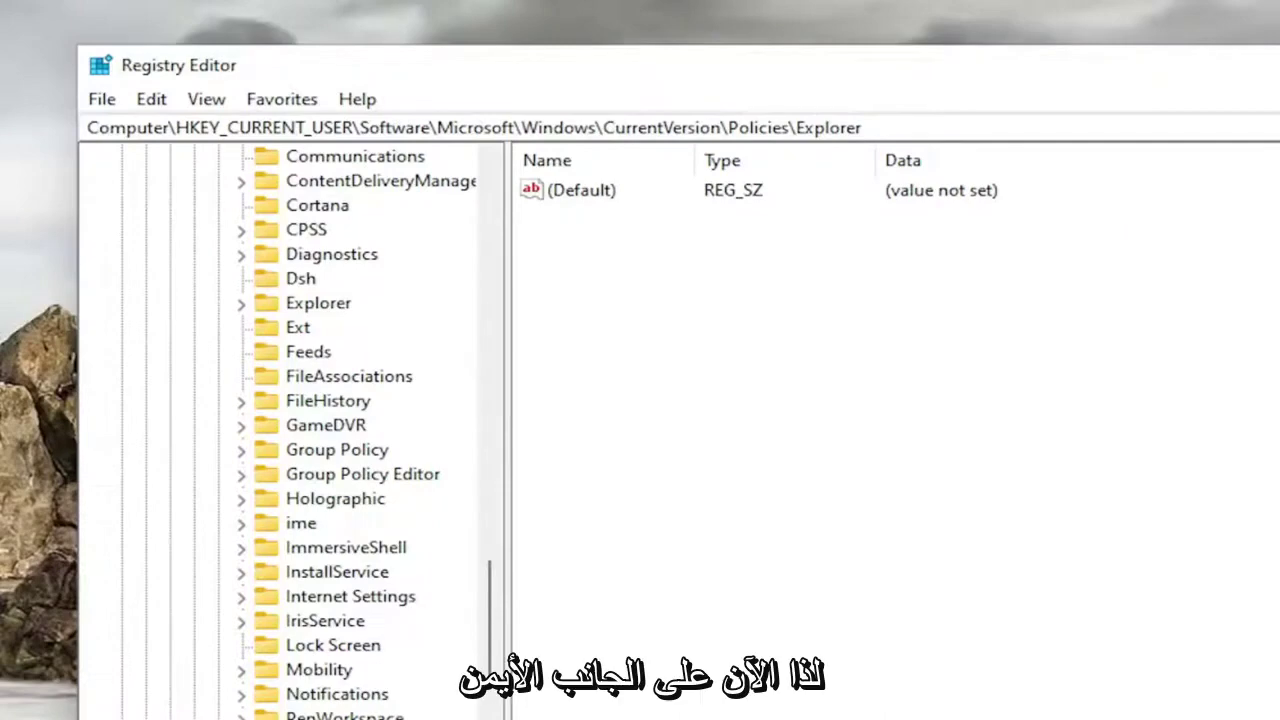
Add DWORD (32-bit) value 'NoViewContextMenu' to Explorer with data 0.
right_click(658, 302)
mouse_move(597, 245)
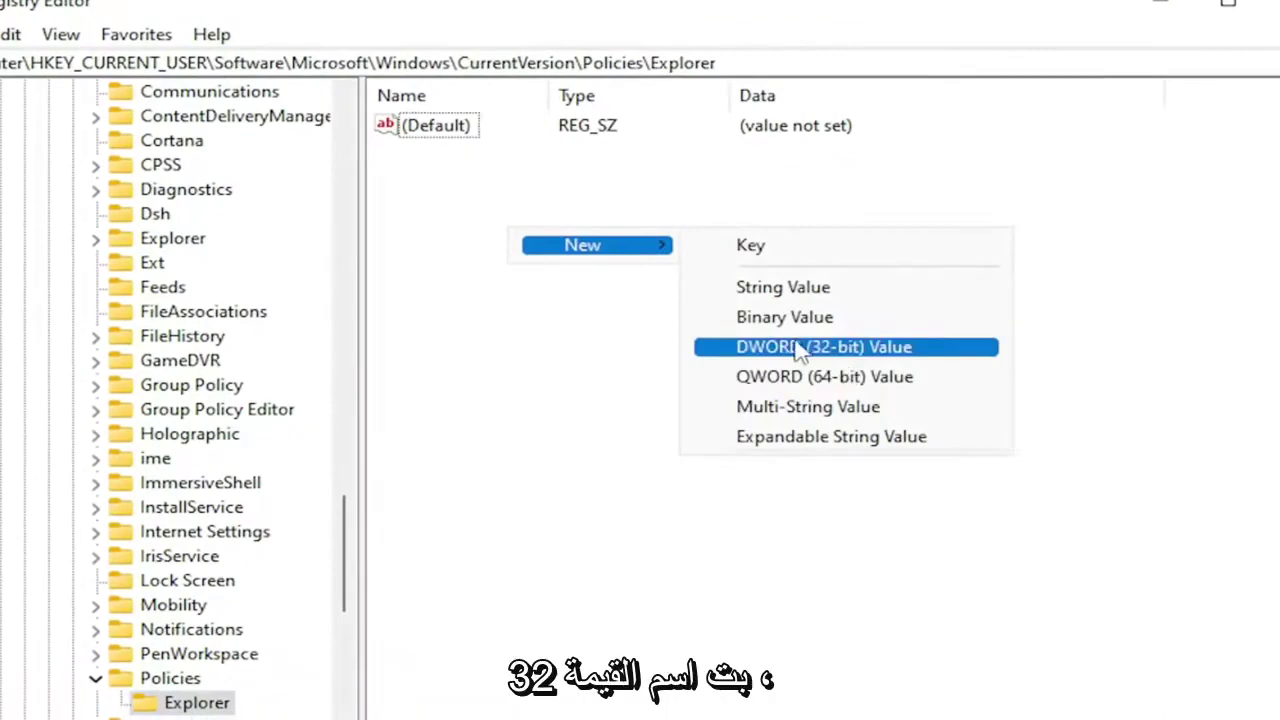
left_click(800, 348)
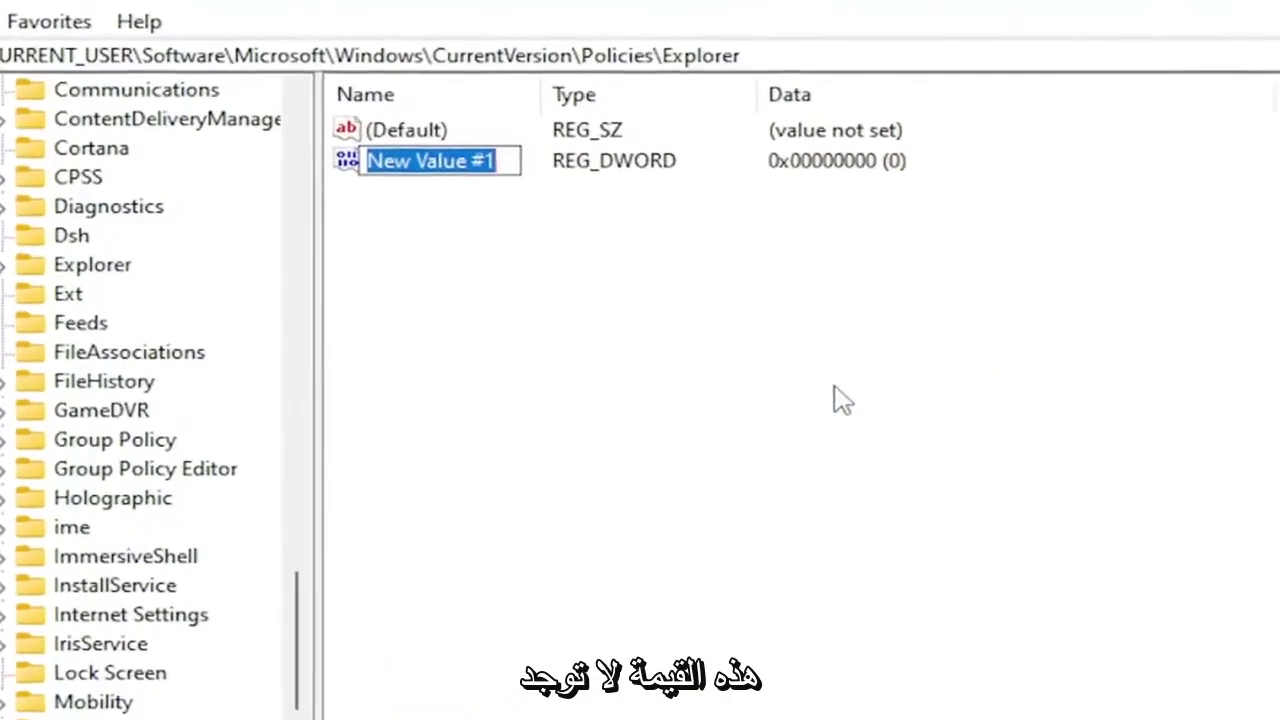
type("No")
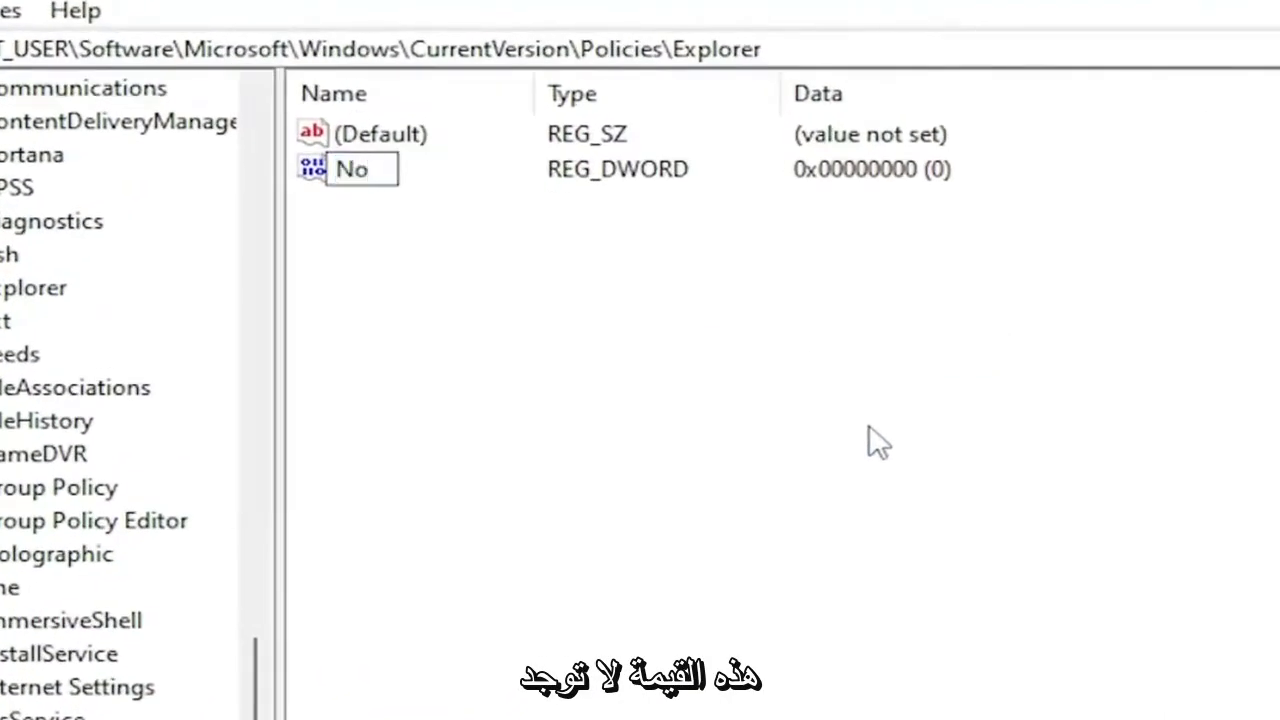
type("ViewCo")
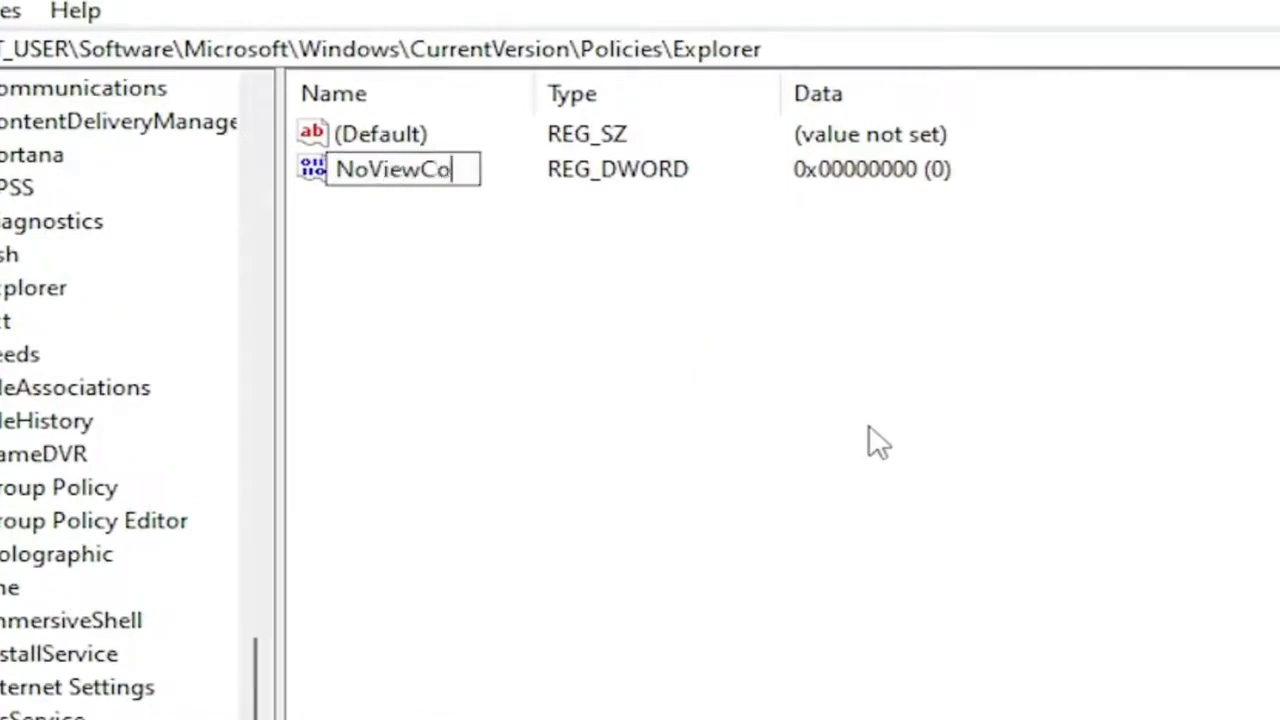
type("ntextMenu")
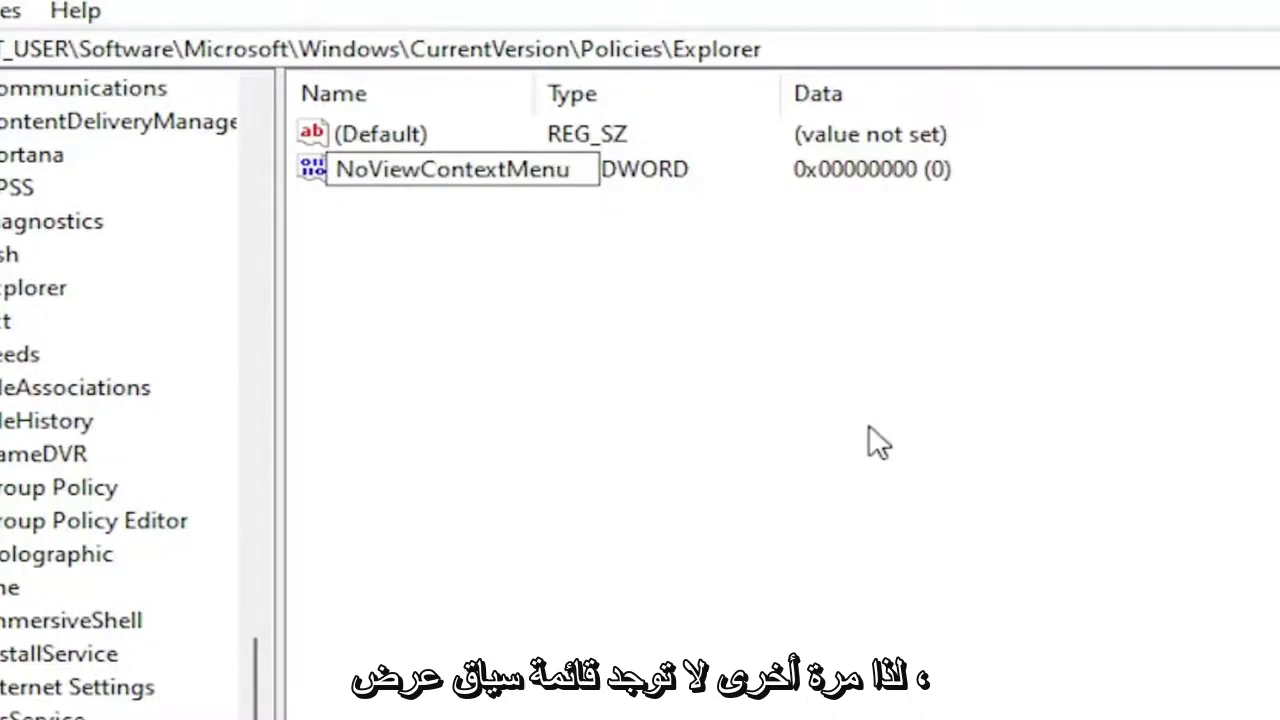
key("Return")
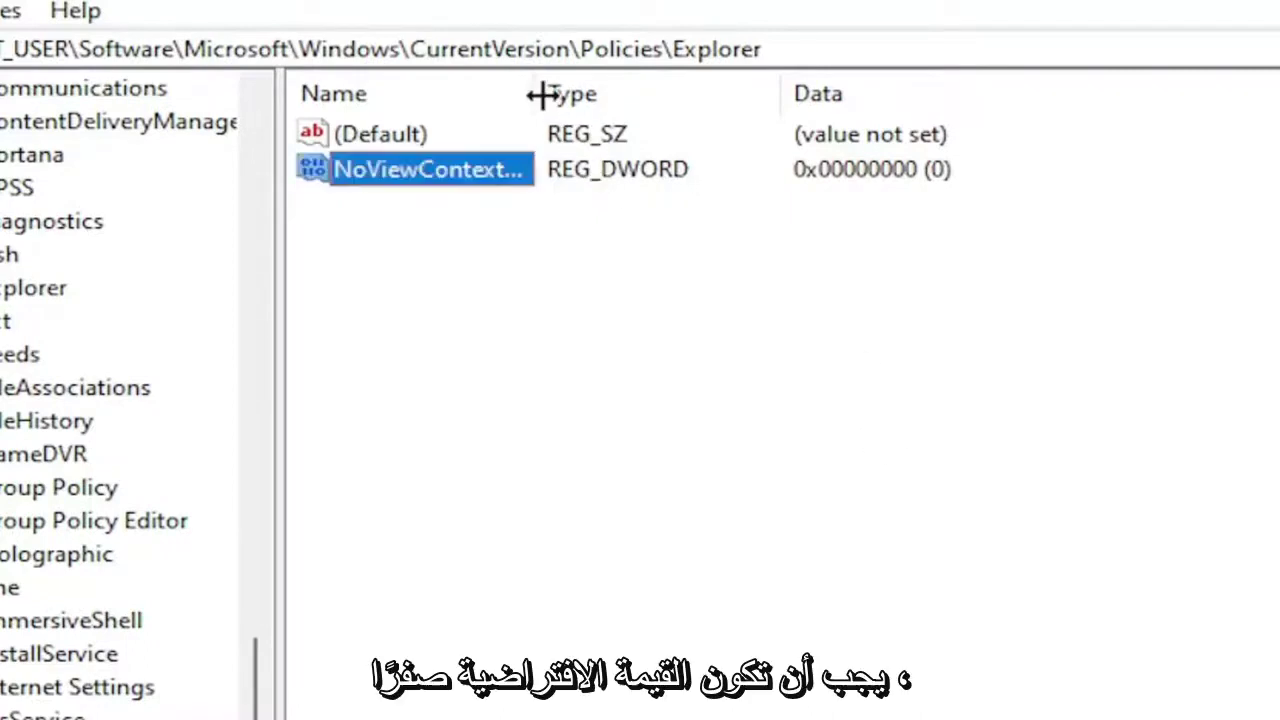
double_click(537, 94)
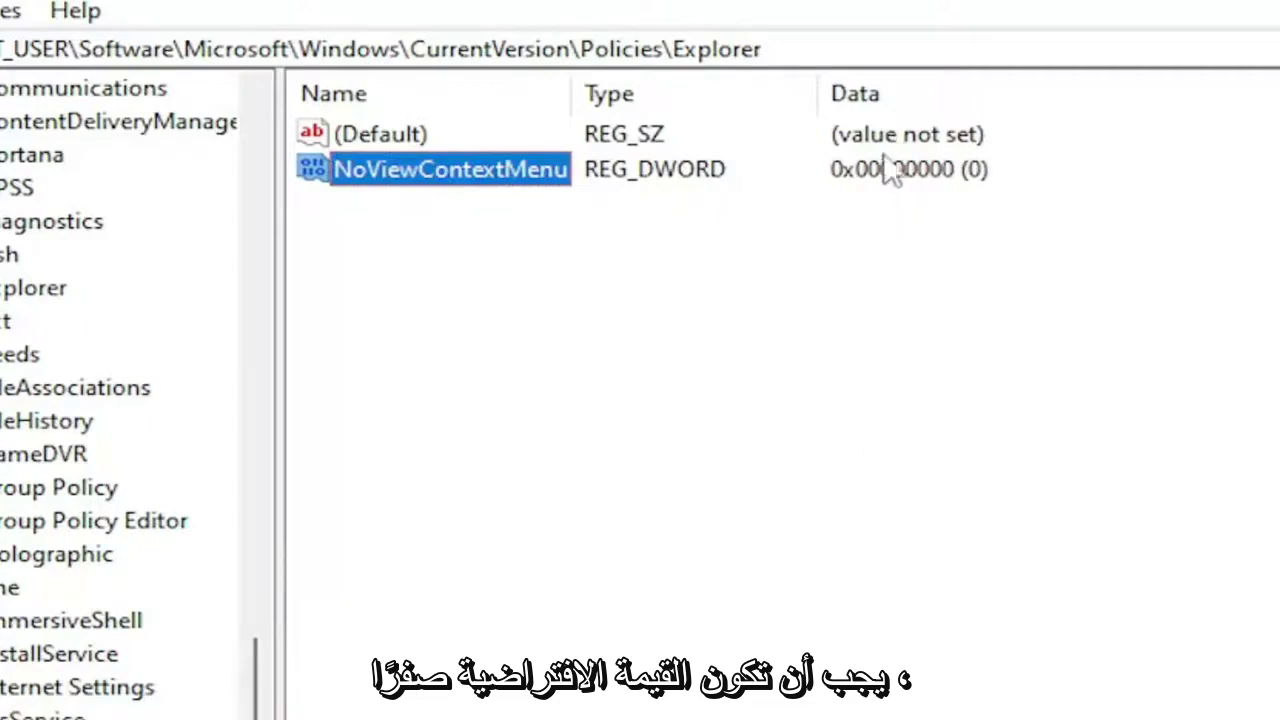
double_click(449, 172)
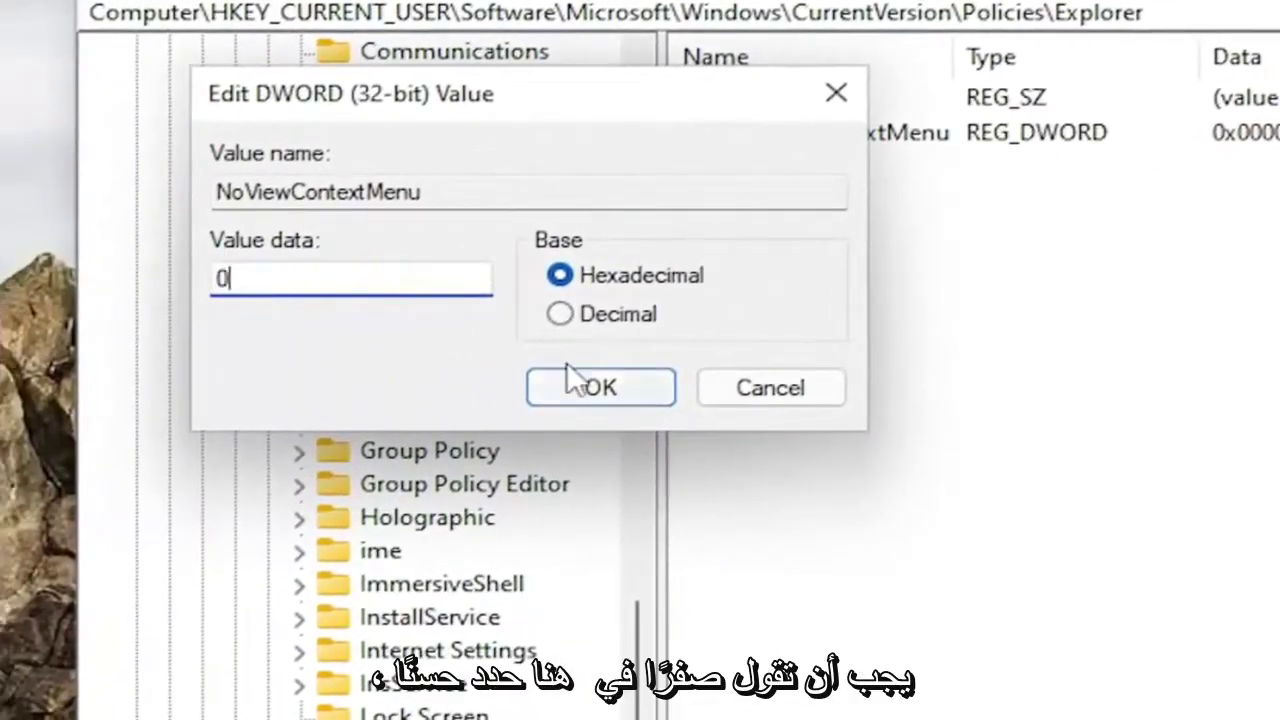
left_click(580, 390)
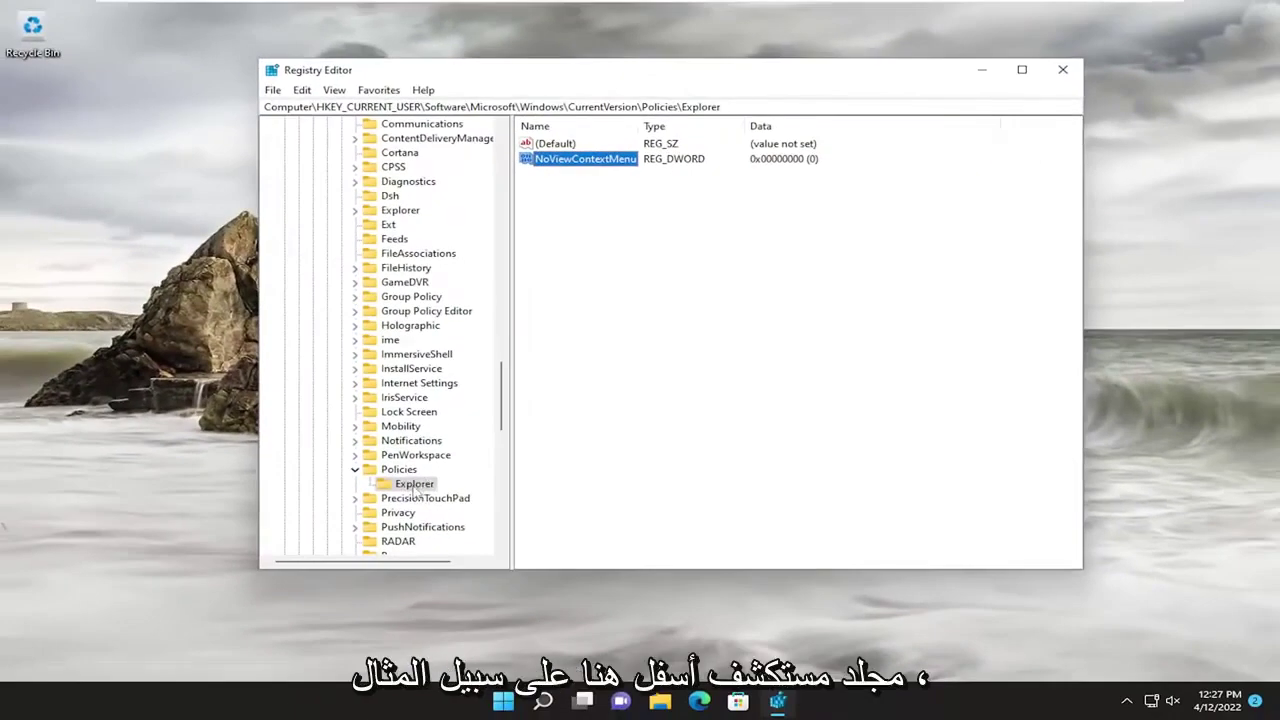
Recheck that NoViewContextMenu still holds 0, then move up to the Policies key.
double_click(577, 160)
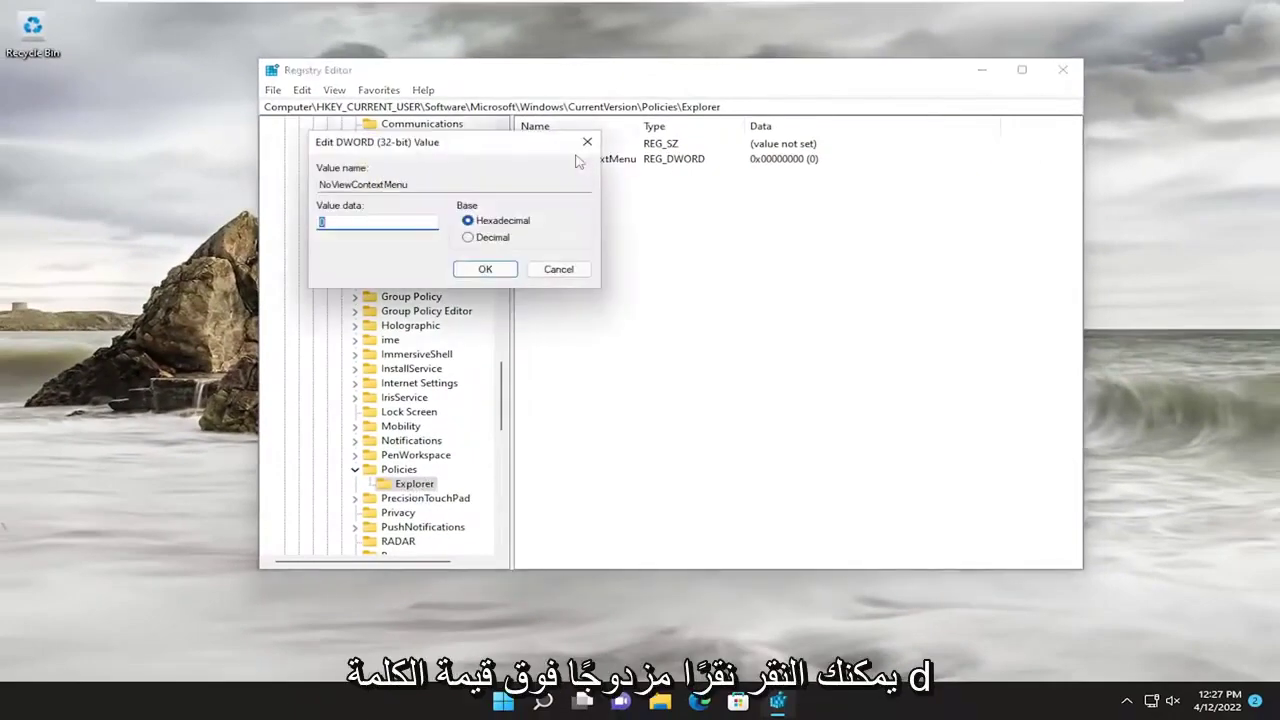
left_click(484, 269)
key("Left")
scroll(450, 340, "up", 15)
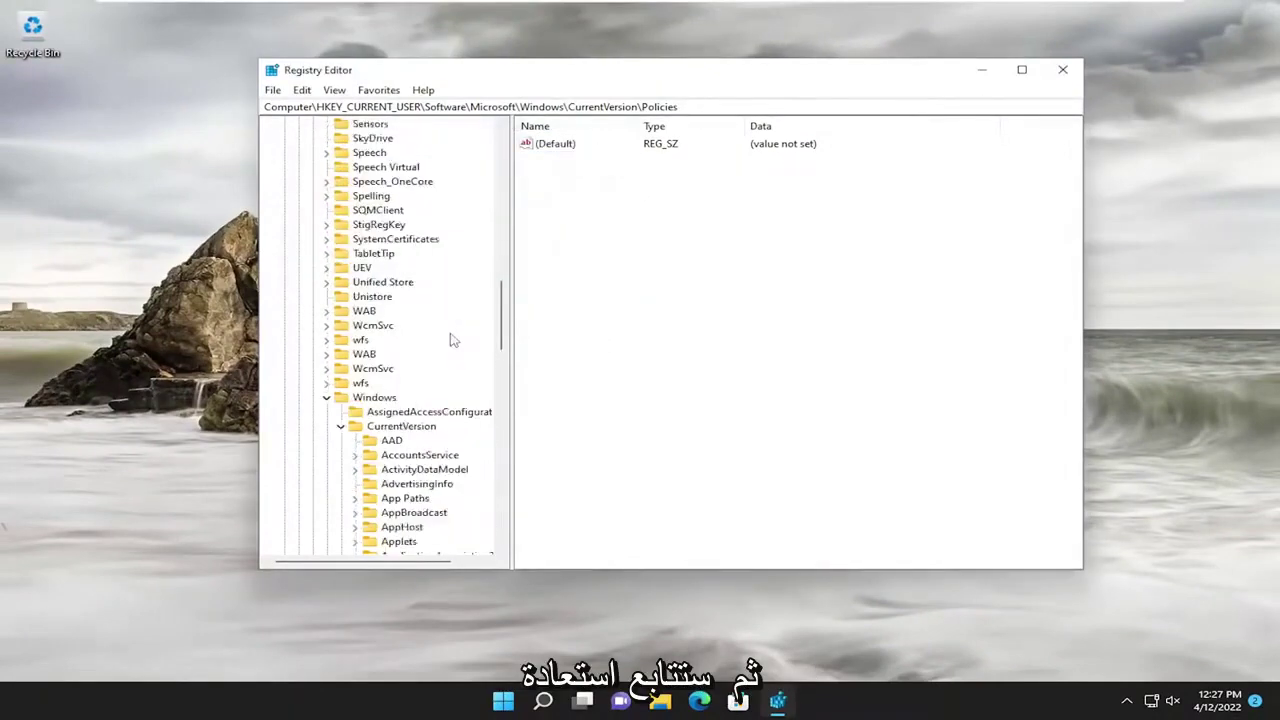
scroll(450, 340, "up", 2)
Collapse the registry tree back to the Computer root and close Registry Editor.
left_click(341, 469)
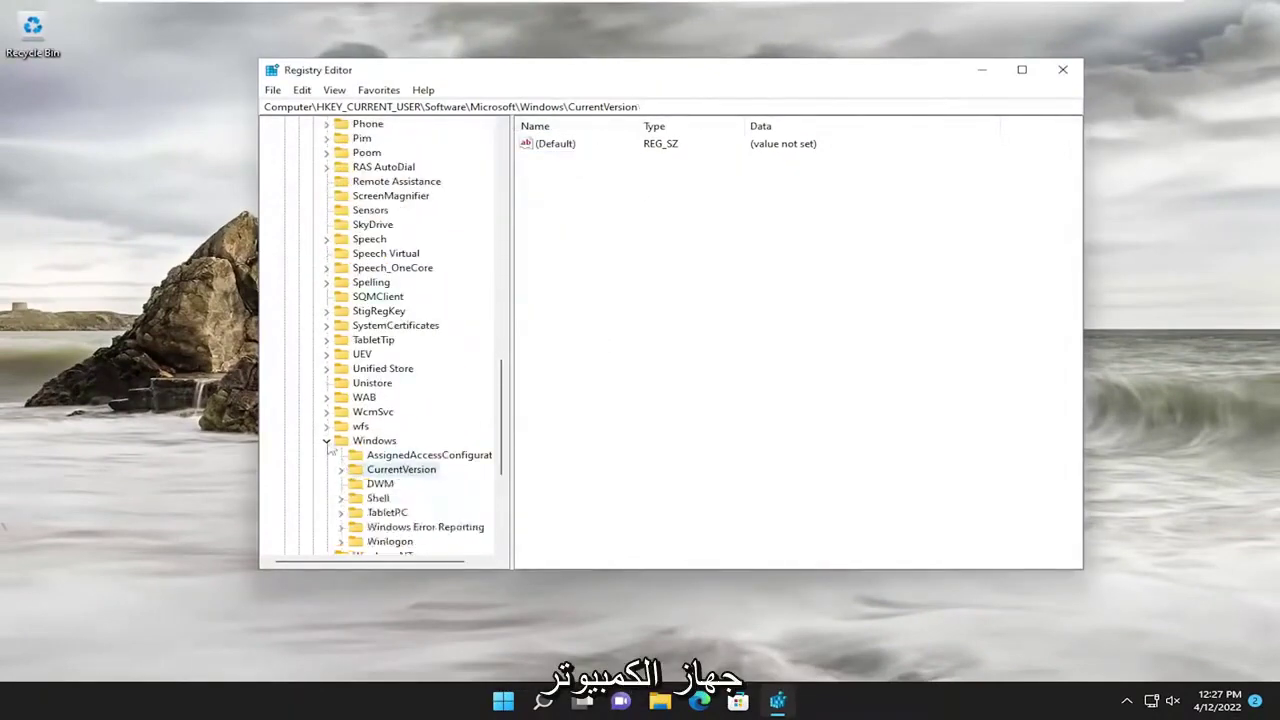
left_click(326, 440)
scroll(330, 380, "up", 5)
scroll(320, 340, "up", 8)
scroll(313, 310, "up", 5)
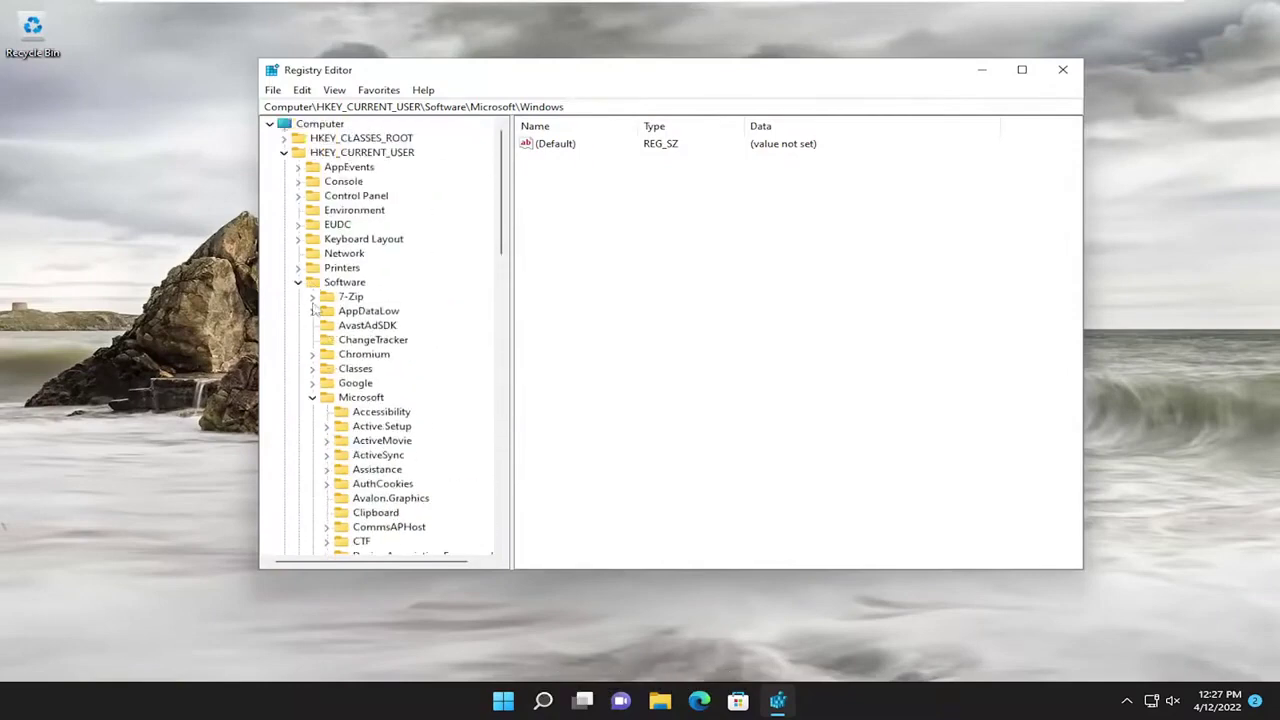
left_click(312, 397)
left_click(297, 282)
left_click(284, 152)
left_click(319, 123)
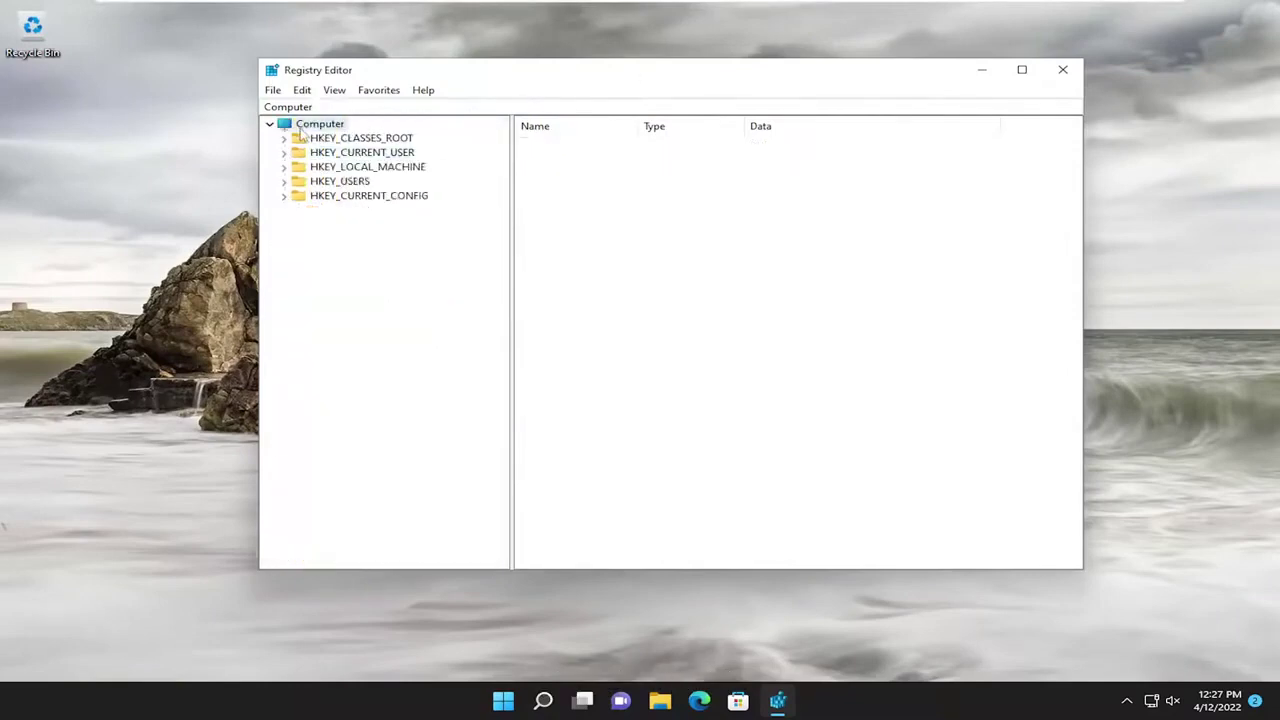
left_click(1063, 69)
Bring up the Start button's system menu to restart the PC.
right_click(521, 704)
mouse_move(507, 637)
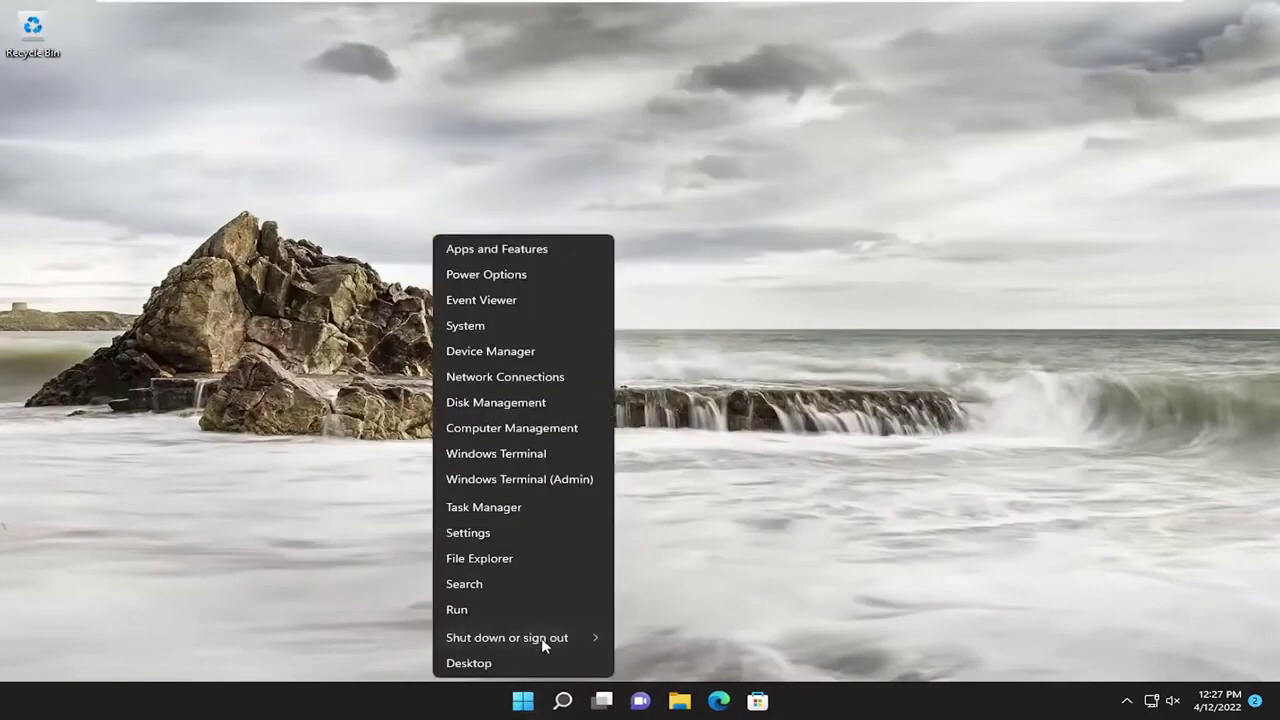